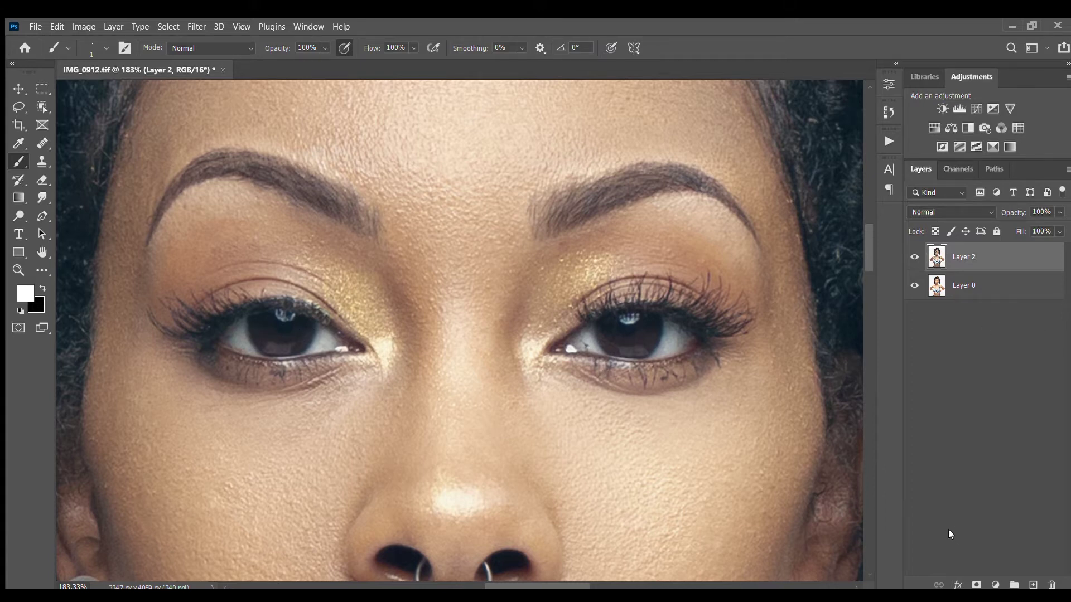
Add a new empty layer above the retouched portrait and set its blend mode to Overlay
click(1033, 586)
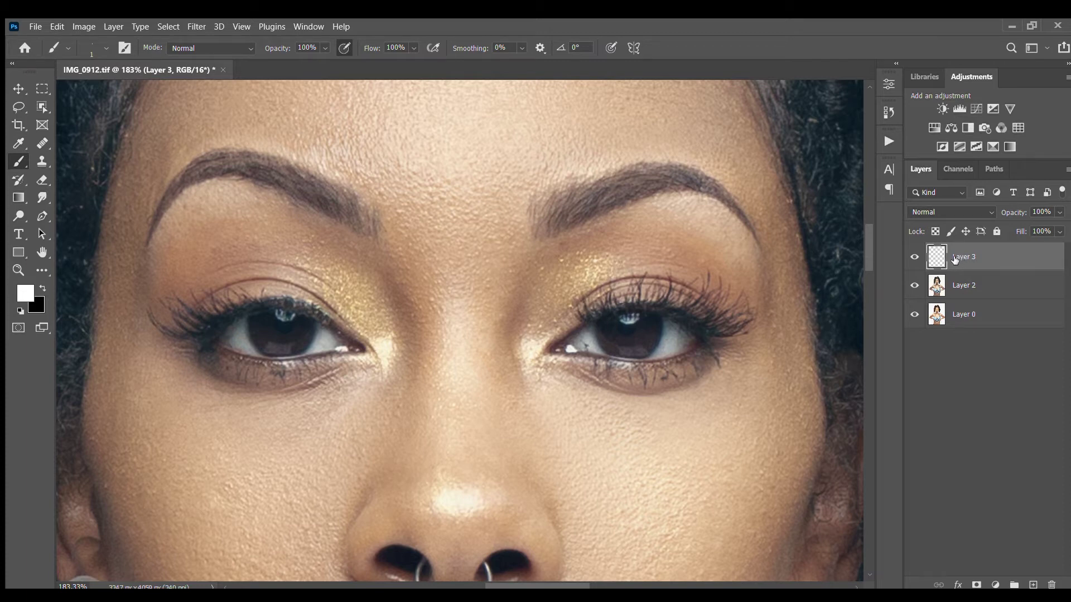
click(958, 212)
key(Down)
key(Down)
key(Down)
key(Down)
key(Down)
key(Down)
key(Down)
key(Down)
key(Down)
key(Down)
key(Down)
key(Down)
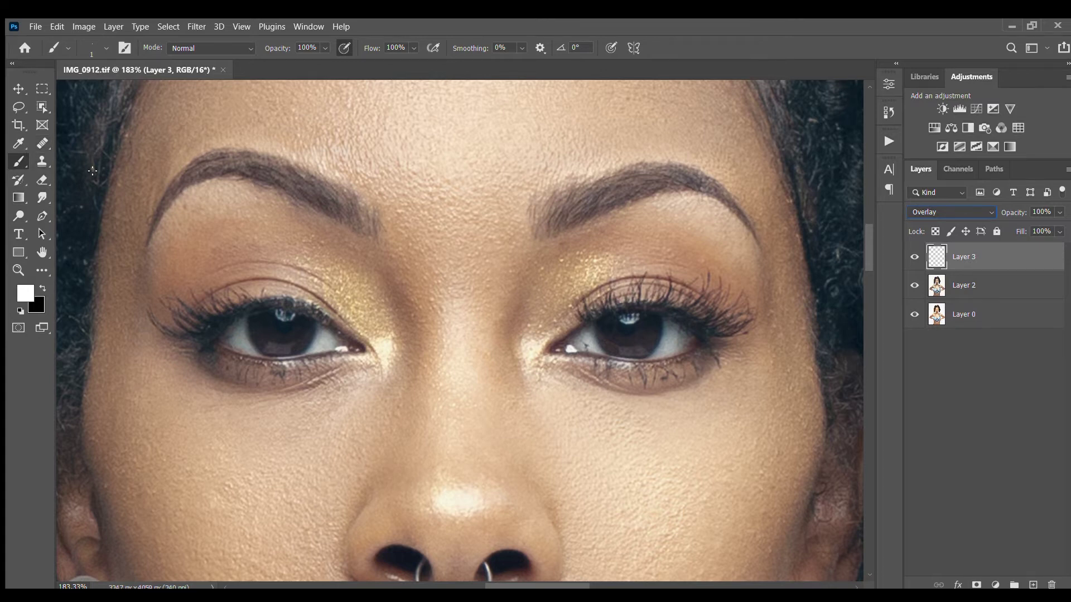
Set the foreground colour to white and brighten the irises of both eyes with a soft 20 px brush on the Overlay layer
click(21, 310)
click(42, 288)
scroll(632, 346, up, 2)
scroll(536, 334, up, 2)
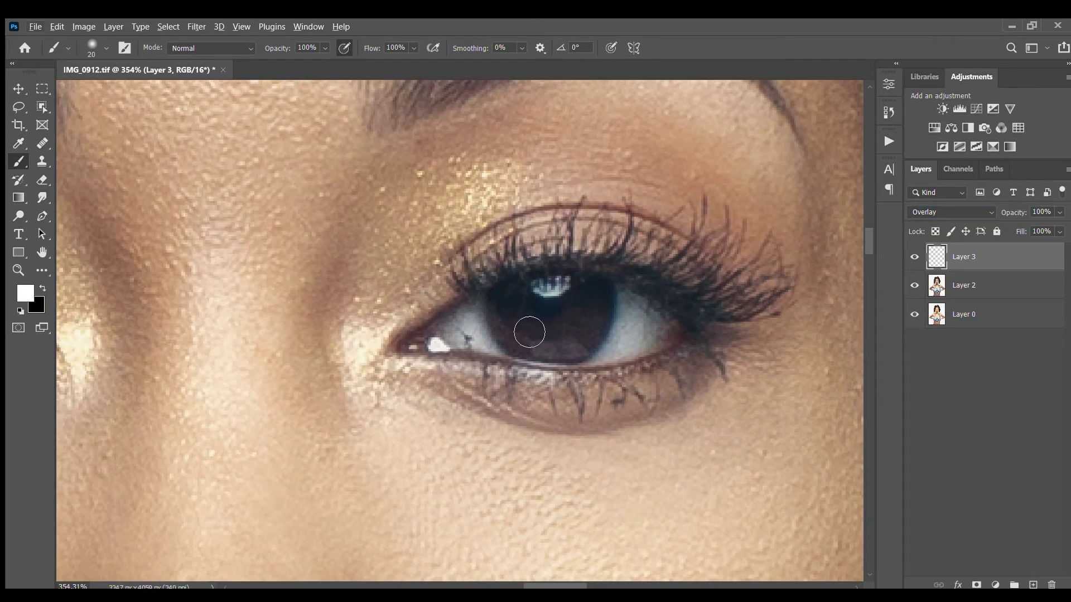
mouse_move(516, 320)
mouse_down()
mouse_move(535, 341)
mouse_move(580, 343)
mouse_move(593, 336)
mouse_move(597, 311)
mouse_up()
scroll(594, 329, left, 5)
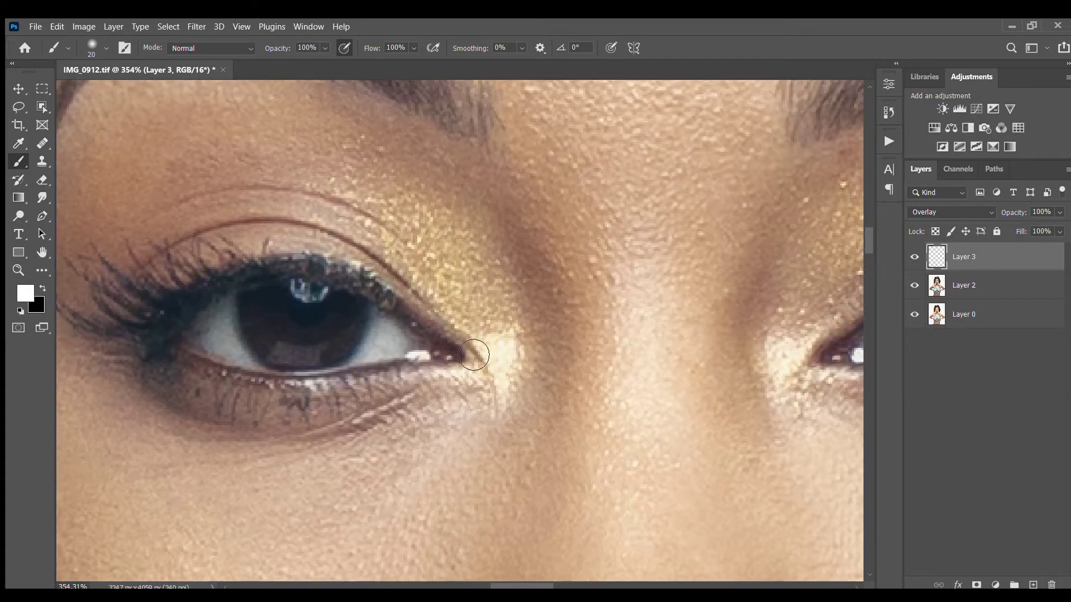
mouse_move(275, 327)
mouse_down()
mouse_move(270, 317)
mouse_move(300, 354)
mouse_move(349, 337)
mouse_move(365, 315)
mouse_up()
scroll(357, 312, down, 2)
scroll(353, 305, up, 2)
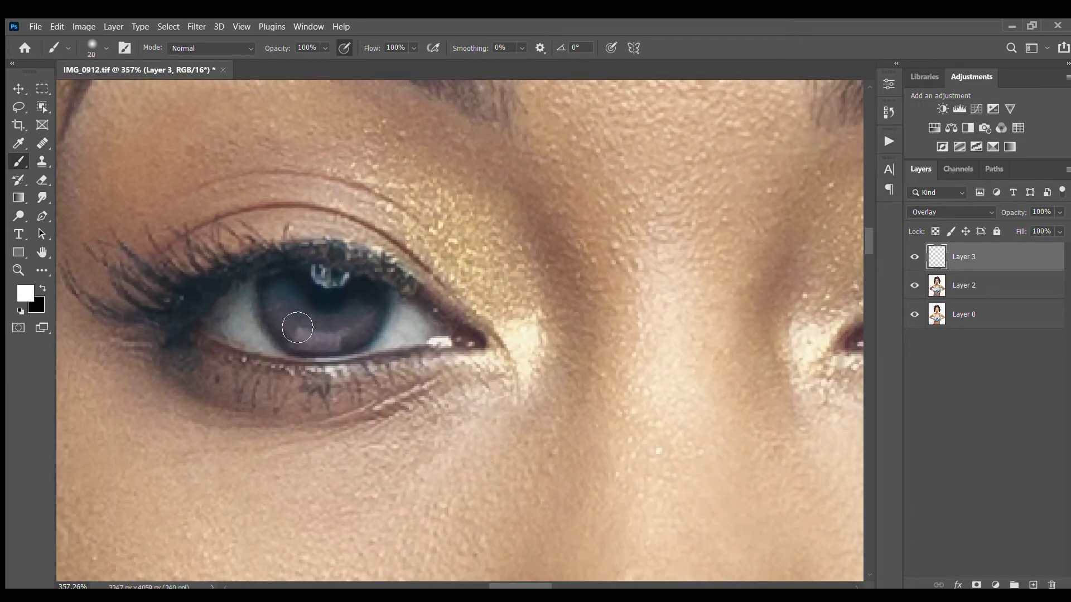
drag(465, 308, 375, 318)
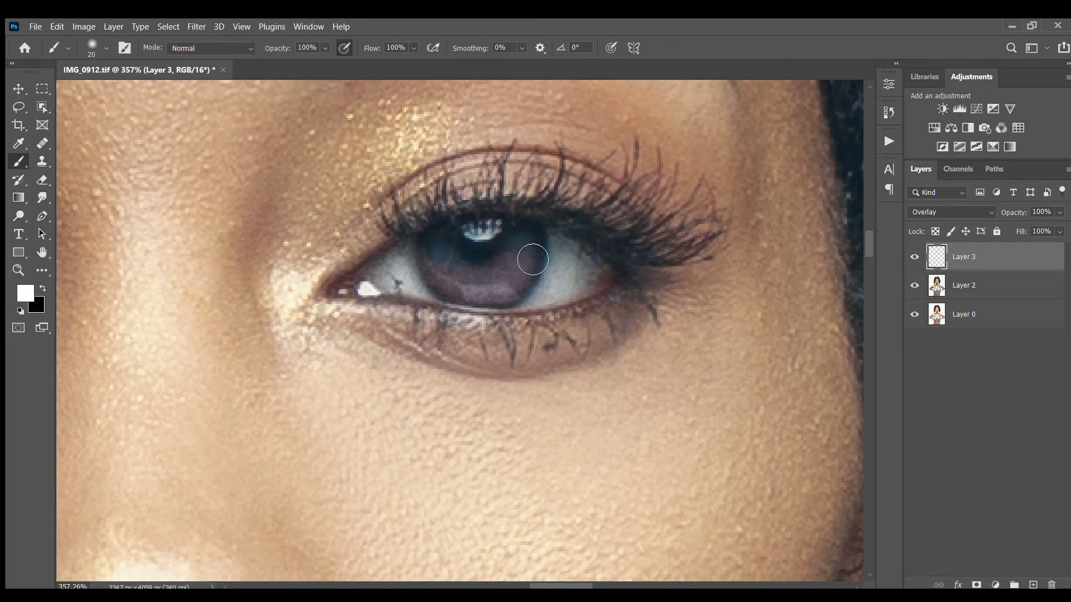
Compare the eyes with and without the iris-brightening layer, close up and across the whole face
scroll(457, 279, down, 5)
scroll(315, 280, down, 2)
scroll(363, 268, up, 3)
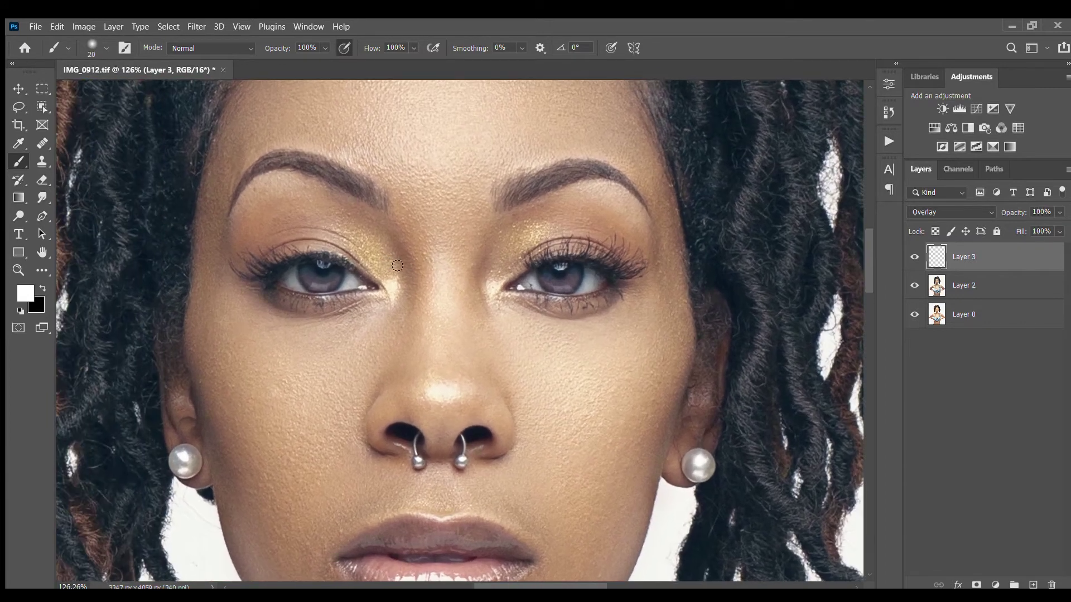
scroll(440, 254, up, 2)
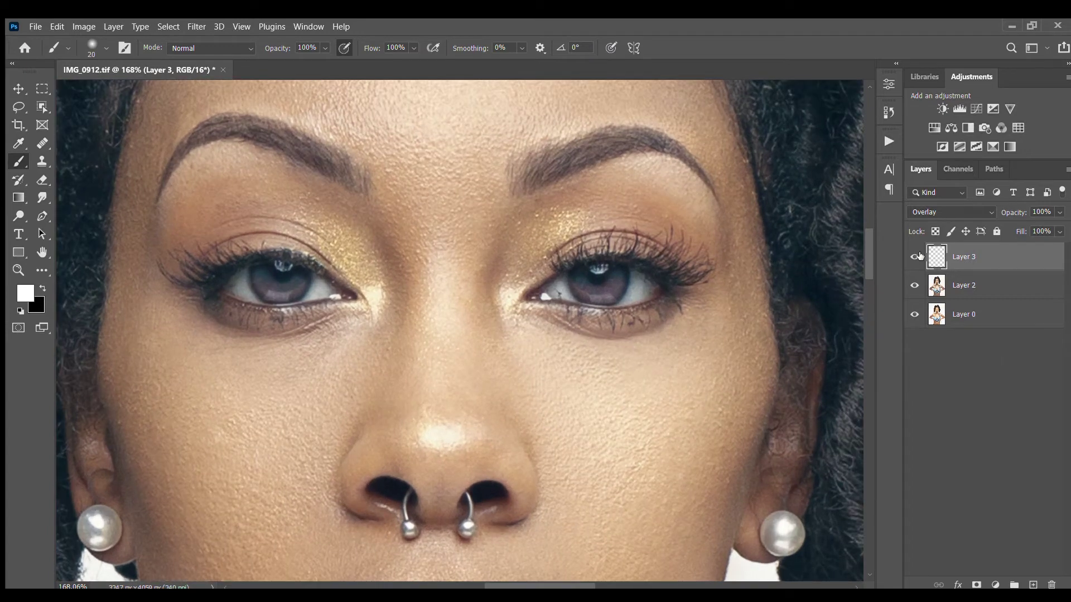
click(914, 256)
click(915, 257)
scroll(647, 305, down, 2)
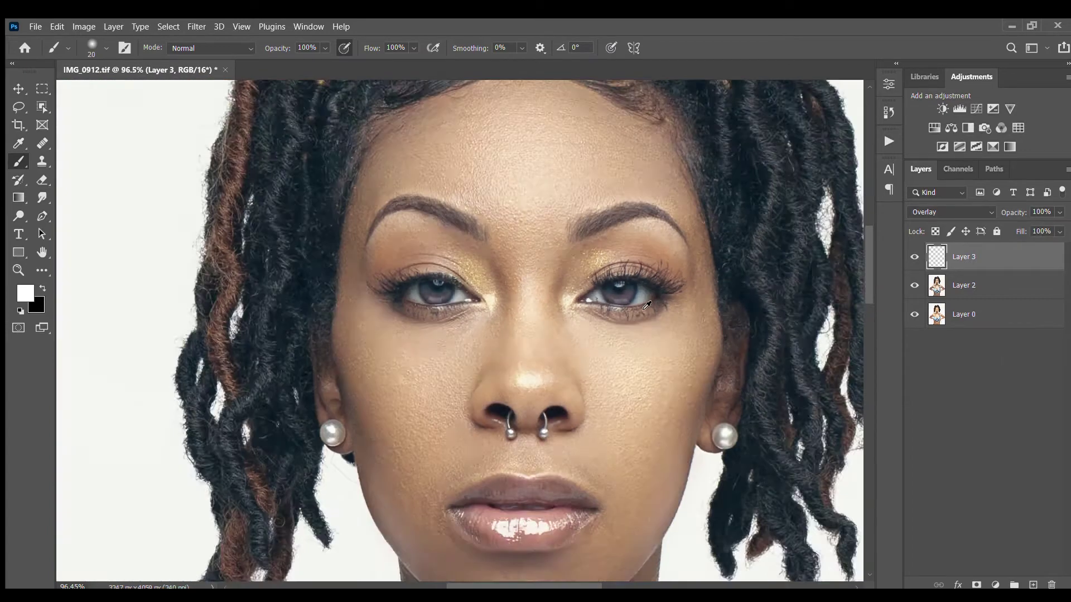
scroll(646, 305, down, 2)
scroll(627, 306, right, 1)
click(910, 259)
click(911, 259)
click(910, 259)
click(910, 258)
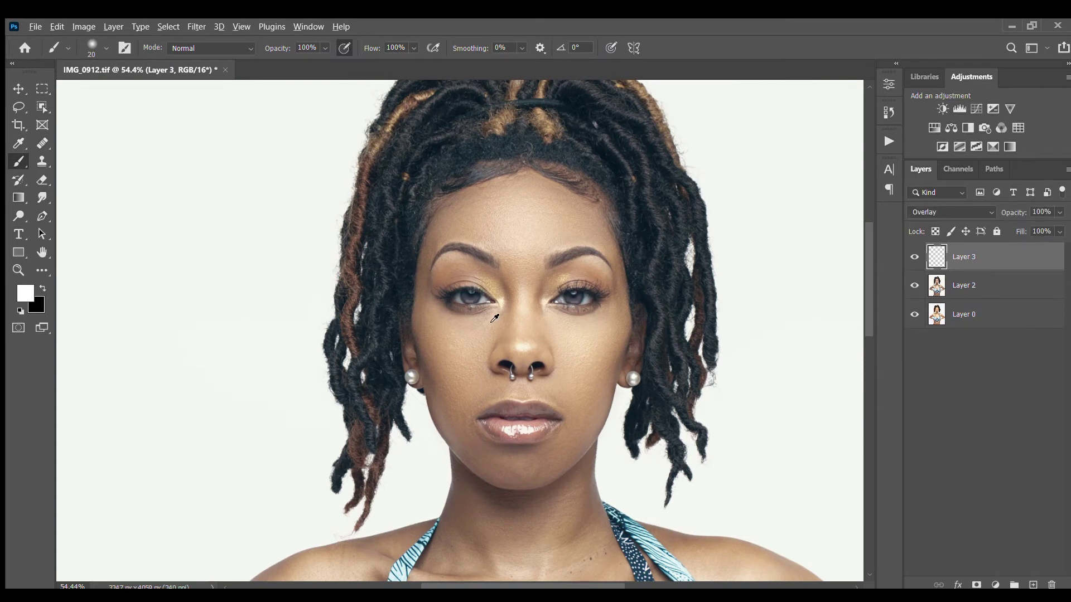
Add another empty layer above the iris-brightening layer and set its blend mode to Overlay
scroll(494, 319, up, 4)
mouse_move(575, 291)
mouse_down()
mouse_move(564, 302)
mouse_move(575, 303)
mouse_up()
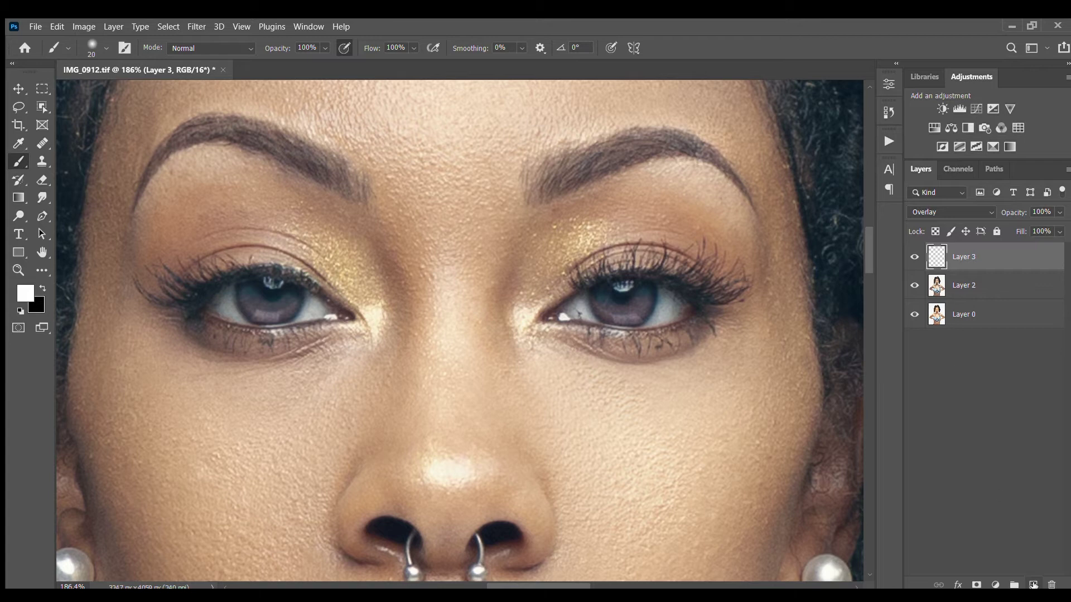
click(1033, 585)
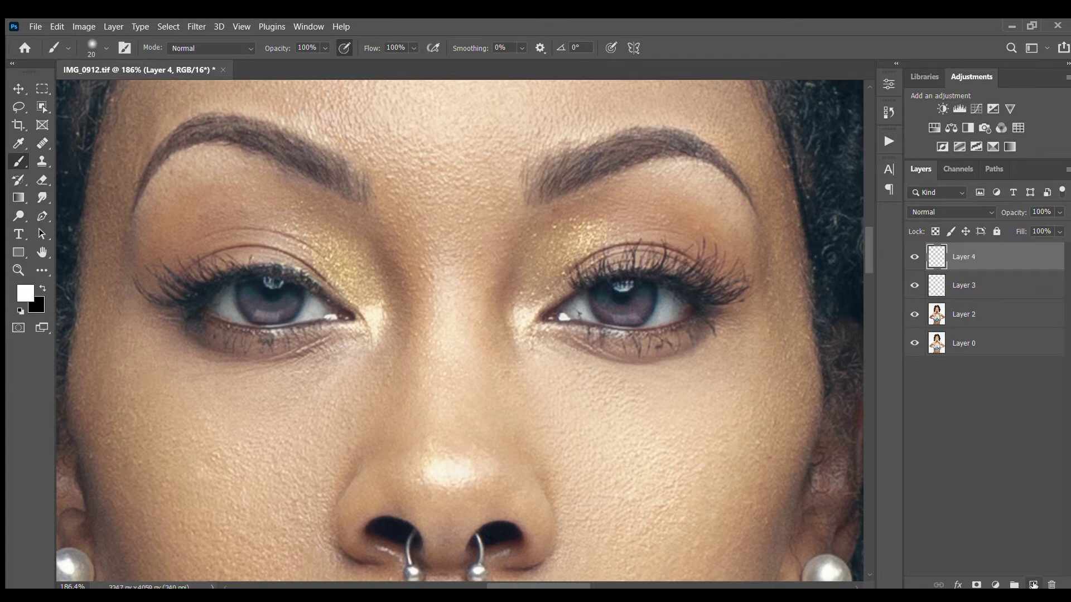
click(918, 211)
key(Down)
key(Down)
key(Down)
key(Down)
key(Down)
key(Down)
key(Down)
key(Down)
key(Down)
key(Down)
key(Down)
key(Down)
Reduce the brush to 1 px and paint thin white radial lines around the pupil in the iris of the image's left eye
key(bracketleft)
key(bracketleft)
key(bracketleft)
key(bracketleft)
key(bracketleft)
key(bracketleft)
key(bracketleft)
key(bracketleft)
key(bracketleft)
scroll(265, 304, up, 5)
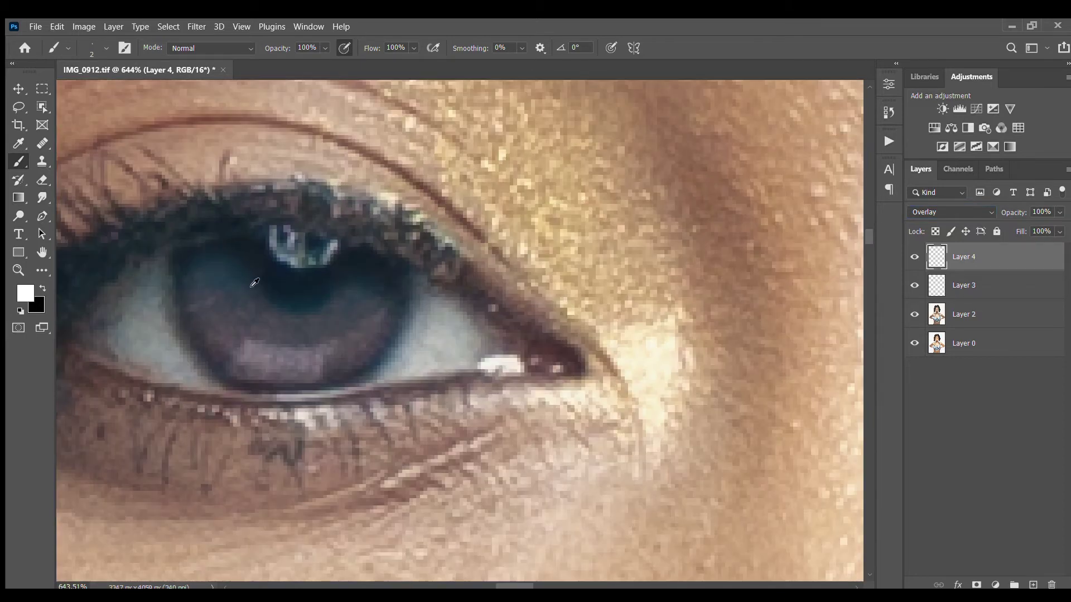
key(bracketleft)
mouse_move(231, 266)
mouse_down()
mouse_move(197, 275)
mouse_move(240, 280)
mouse_move(190, 297)
mouse_move(248, 290)
mouse_move(204, 313)
mouse_move(249, 302)
mouse_move(230, 317)
mouse_move(253, 306)
mouse_move(228, 343)
mouse_up()
mouse_move(266, 317)
mouse_down()
mouse_move(255, 327)
mouse_move(267, 347)
mouse_move(280, 342)
mouse_move(294, 385)
mouse_up()
mouse_move(300, 325)
mouse_down()
mouse_move(298, 350)
mouse_move(324, 370)
mouse_move(351, 343)
mouse_up()
mouse_move(340, 305)
mouse_down()
mouse_move(361, 317)
mouse_move(372, 307)
mouse_move(338, 307)
mouse_move(354, 339)
mouse_move(327, 325)
mouse_move(330, 337)
mouse_move(345, 335)
mouse_move(346, 309)
mouse_move(366, 318)
mouse_move(351, 284)
mouse_move(367, 290)
mouse_move(350, 301)
mouse_move(386, 337)
mouse_up()
drag(355, 321, 358, 333)
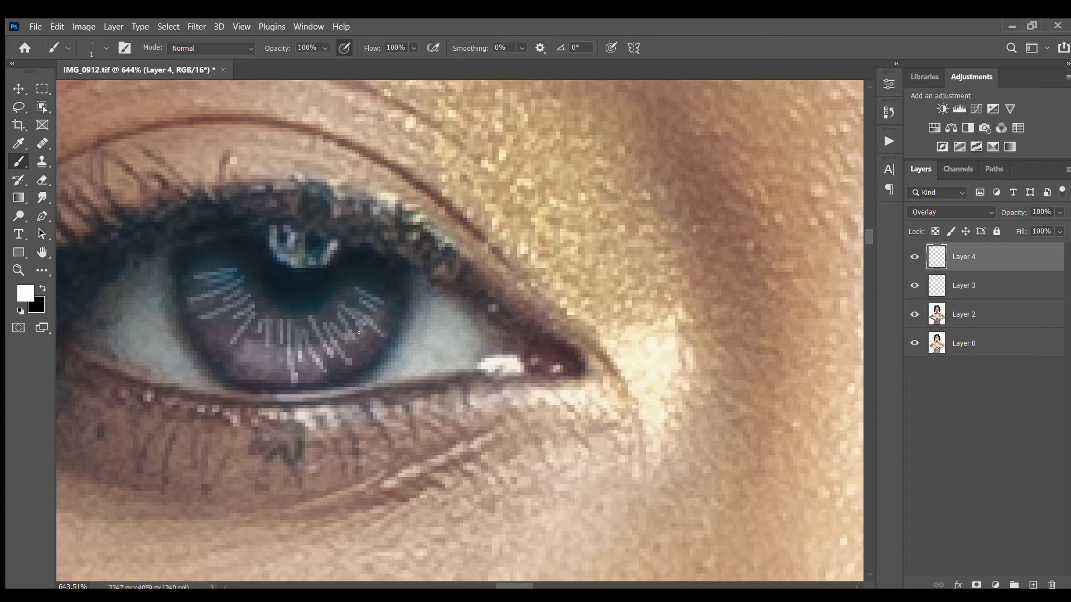
mouse_move(239, 309)
mouse_down()
mouse_move(217, 325)
mouse_move(221, 337)
mouse_up()
Paint matching thin white radial lines around the pupil in the iris of the image's right eye
scroll(370, 351, down, 4)
mouse_move(725, 314)
mouse_down()
mouse_move(322, 304)
mouse_move(404, 285)
mouse_move(406, 310)
mouse_up()
scroll(444, 324, up, 4)
drag(373, 334, 427, 336)
mouse_move(389, 371)
mouse_down()
mouse_move(421, 349)
mouse_move(446, 360)
mouse_up()
mouse_move(424, 407)
mouse_down()
mouse_move(440, 352)
mouse_move(446, 365)
mouse_up()
mouse_move(454, 356)
mouse_down()
mouse_move(477, 403)
mouse_move(491, 399)
mouse_up()
mouse_move(486, 347)
mouse_down()
mouse_move(507, 397)
mouse_move(528, 385)
mouse_up()
mouse_move(521, 349)
mouse_down()
mouse_move(545, 387)
mouse_move(546, 357)
mouse_move(567, 335)
mouse_up()
mouse_move(540, 321)
mouse_down()
mouse_move(563, 342)
mouse_move(577, 325)
mouse_move(536, 301)
mouse_move(544, 286)
mouse_move(595, 301)
mouse_up()
drag(532, 283, 597, 281)
drag(538, 268, 570, 263)
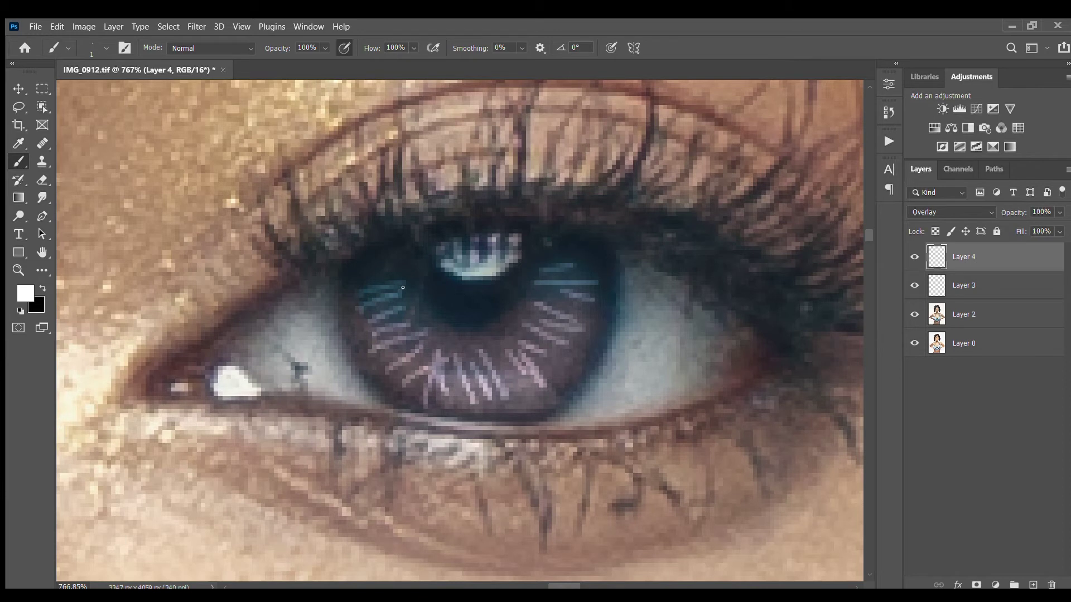
drag(410, 273, 385, 270)
mouse_move(373, 310)
mouse_down()
mouse_move(415, 327)
mouse_move(395, 373)
mouse_up()
drag(448, 346, 437, 363)
drag(467, 360, 445, 373)
mouse_move(480, 365)
mouse_down()
mouse_move(513, 351)
mouse_move(517, 331)
mouse_move(452, 356)
mouse_move(456, 336)
mouse_move(471, 374)
mouse_up()
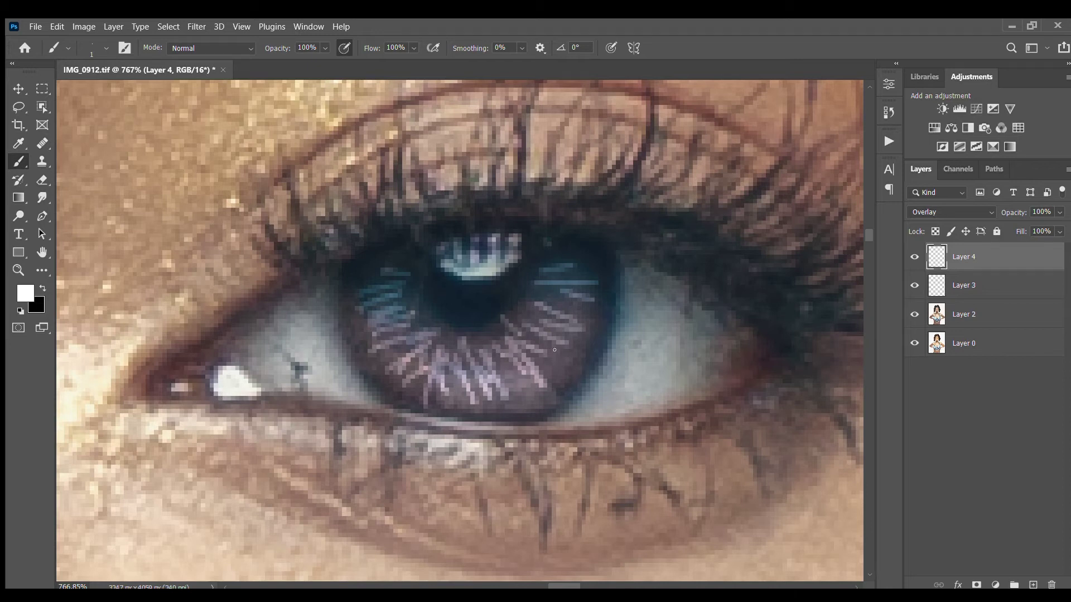
mouse_move(539, 361)
mouse_down()
mouse_move(547, 374)
mouse_move(571, 362)
mouse_up()
drag(569, 358, 584, 366)
drag(570, 321, 597, 334)
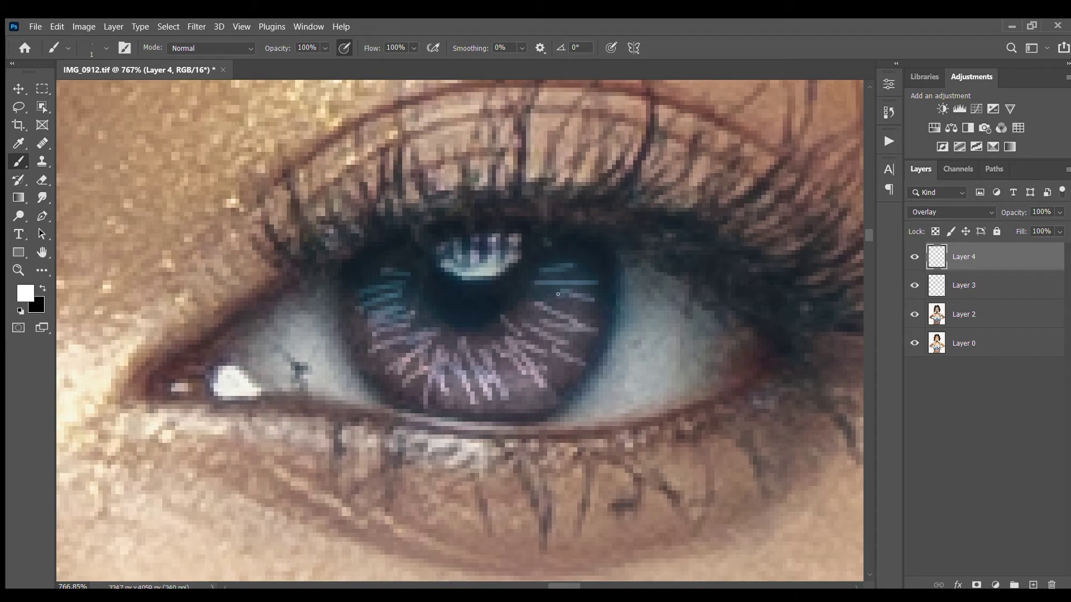
Apply a blur filter to the iris-line layer so the painted lines soften and blend into both irises
scroll(557, 293, down, 6)
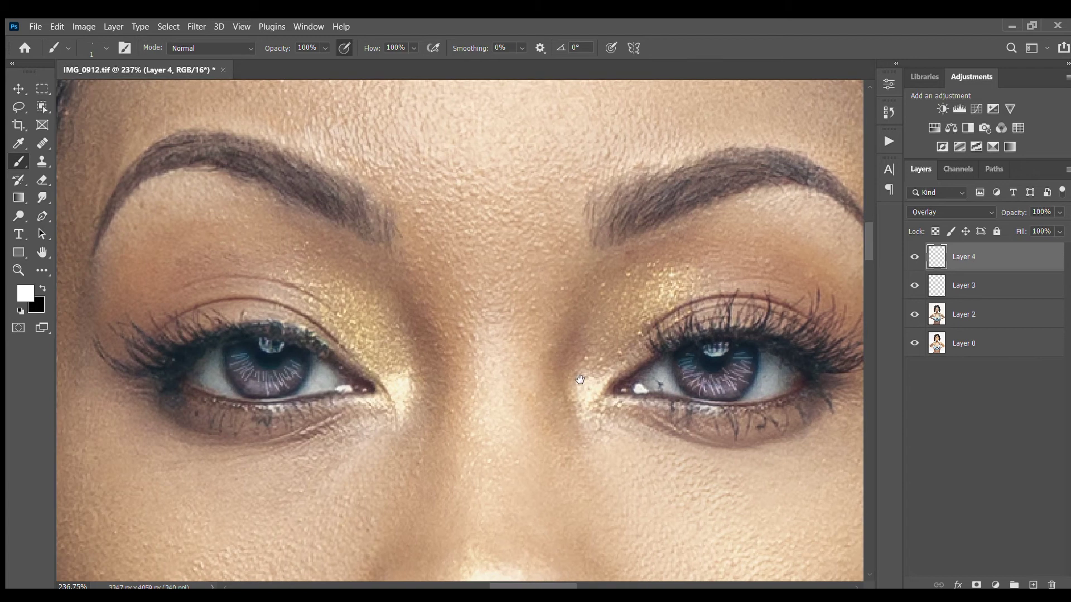
scroll(256, 375, up, 5)
scroll(267, 397, down, 2)
scroll(312, 373, down, 5)
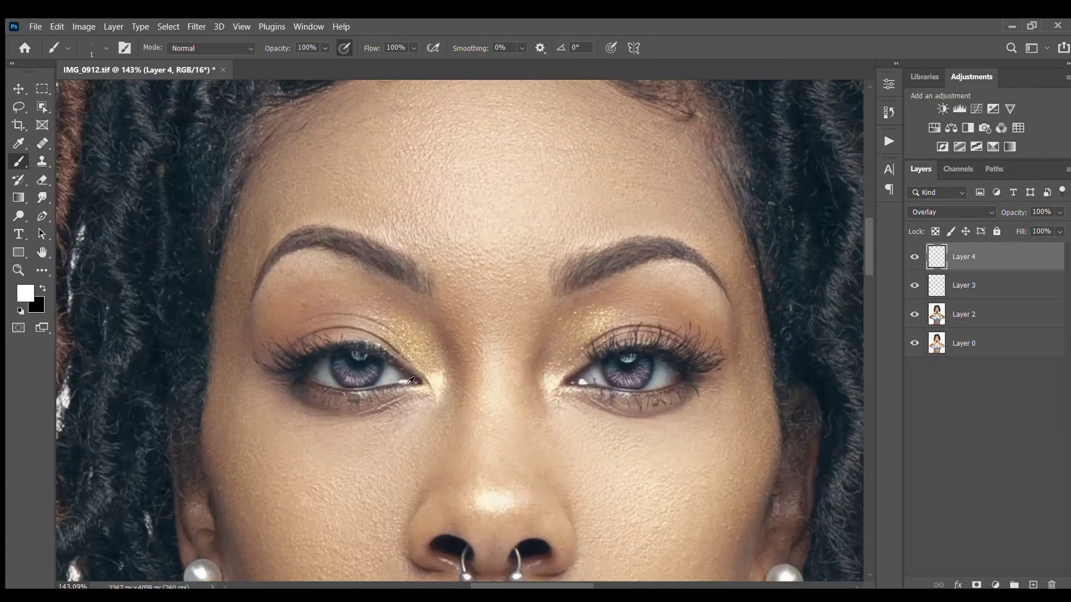
scroll(505, 405, down, 3)
scroll(508, 405, up, 3)
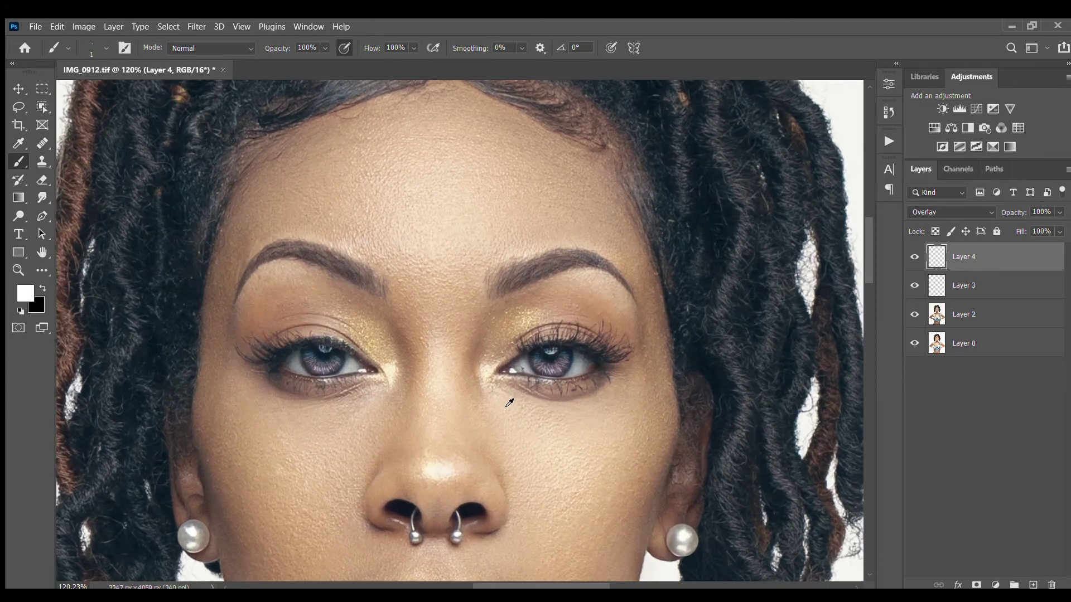
scroll(509, 403, up, 4)
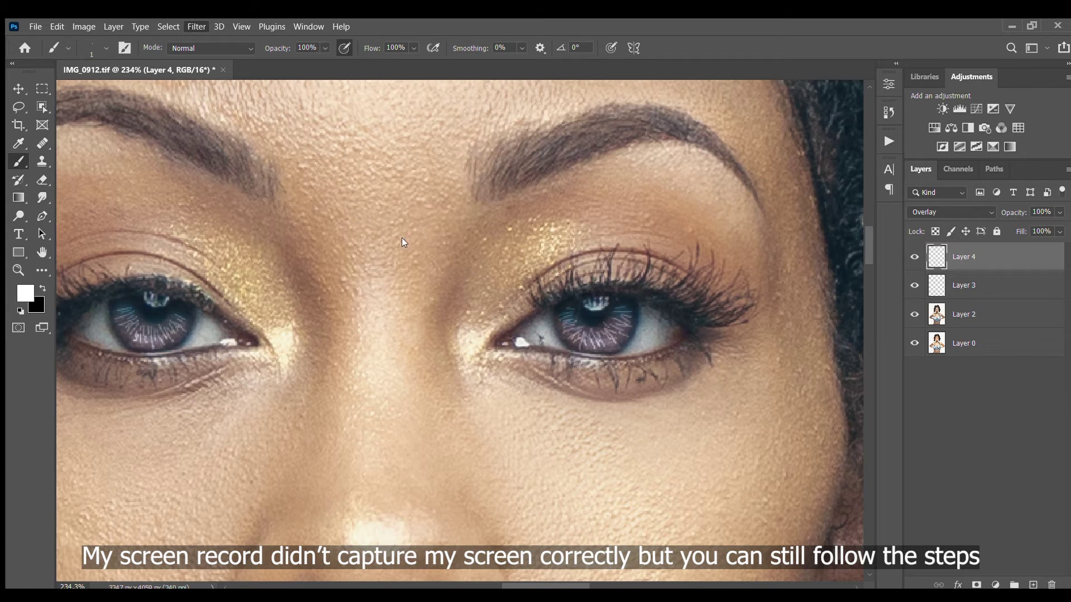
key(h)
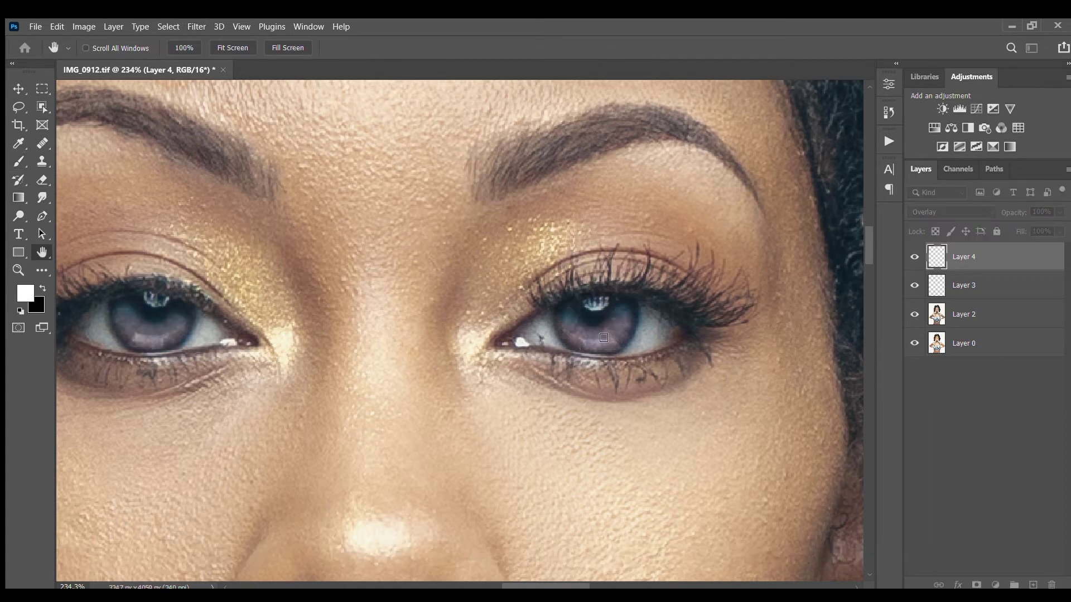
ctrl+click(172, 327)
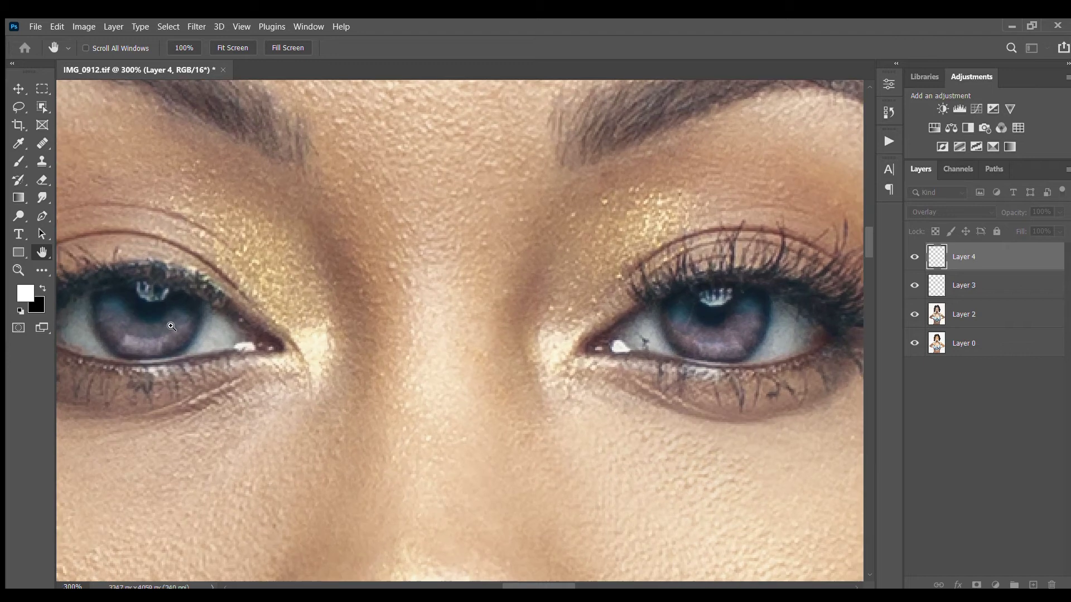
drag(310, 346, 262, 301)
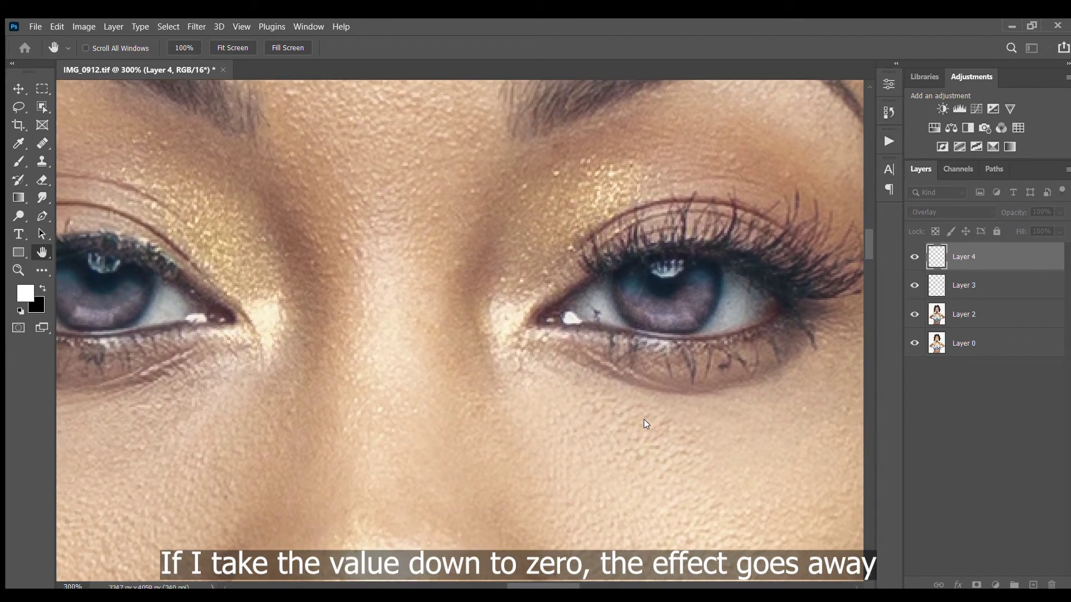
drag(146, 310, 270, 304)
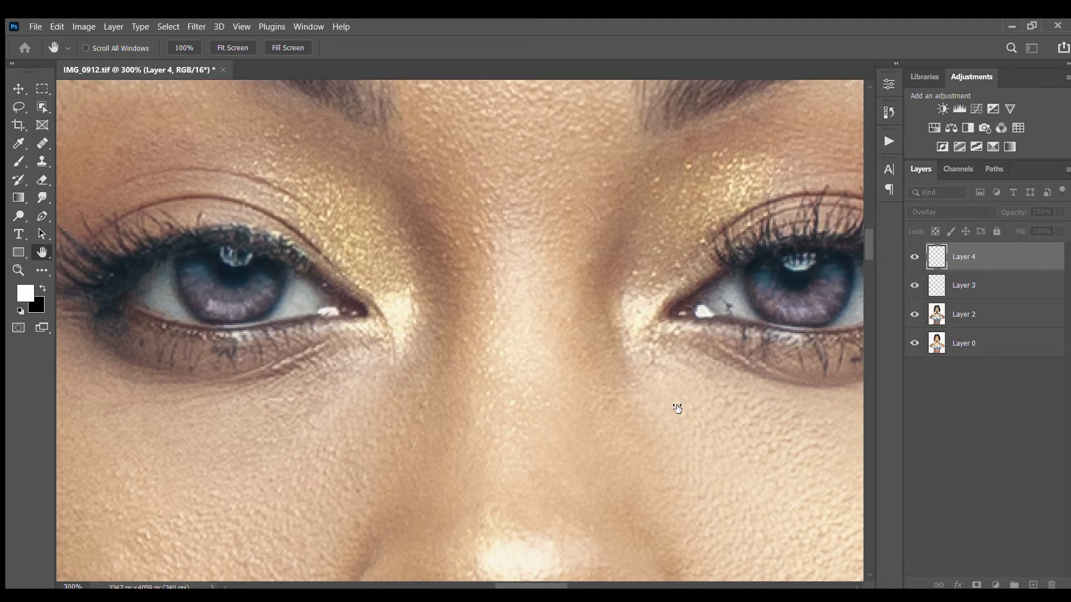
drag(502, 359, 423, 363)
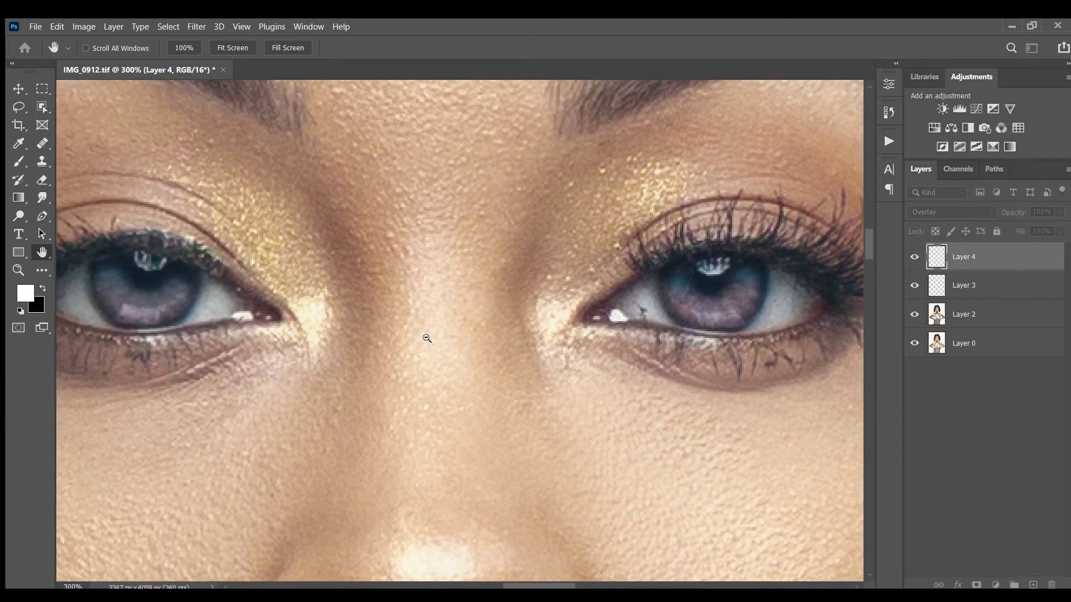
key(b)
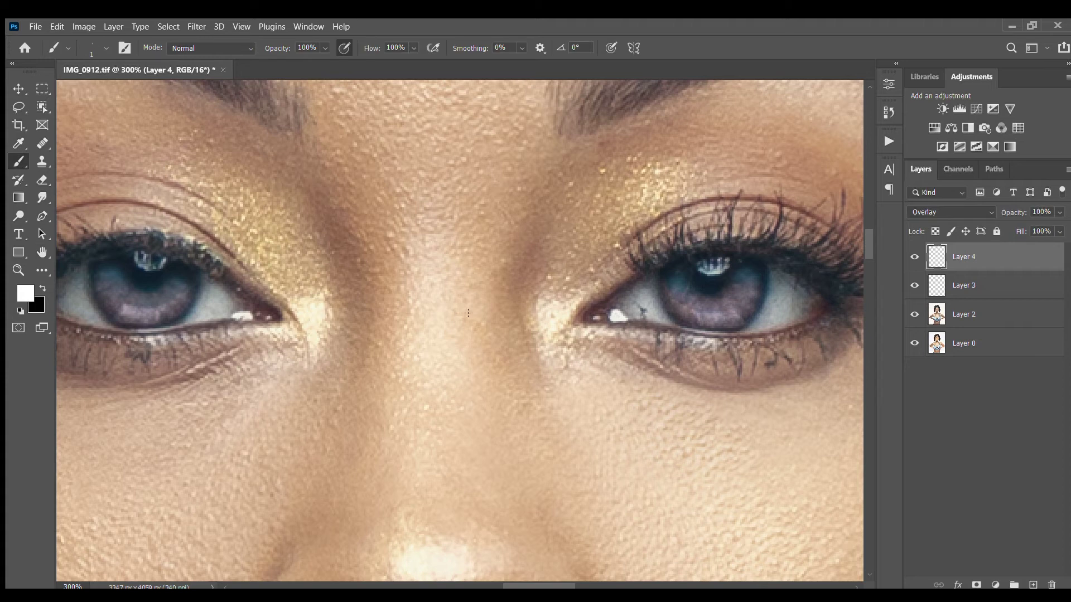
Compare the face with and without the blurred iris-line layer
scroll(470, 311, down, 5)
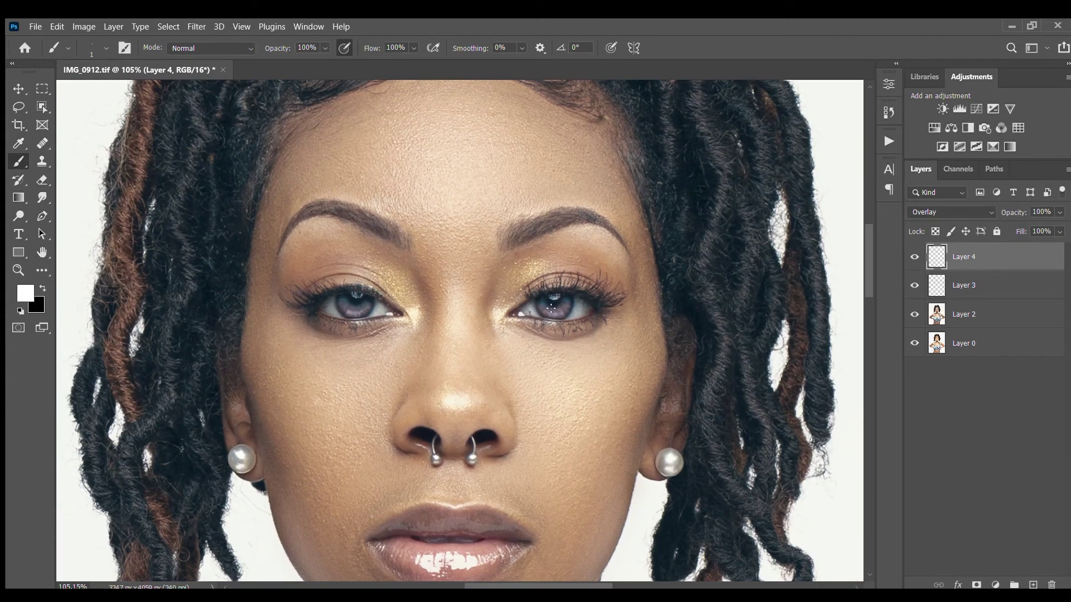
scroll(451, 293, up, 3)
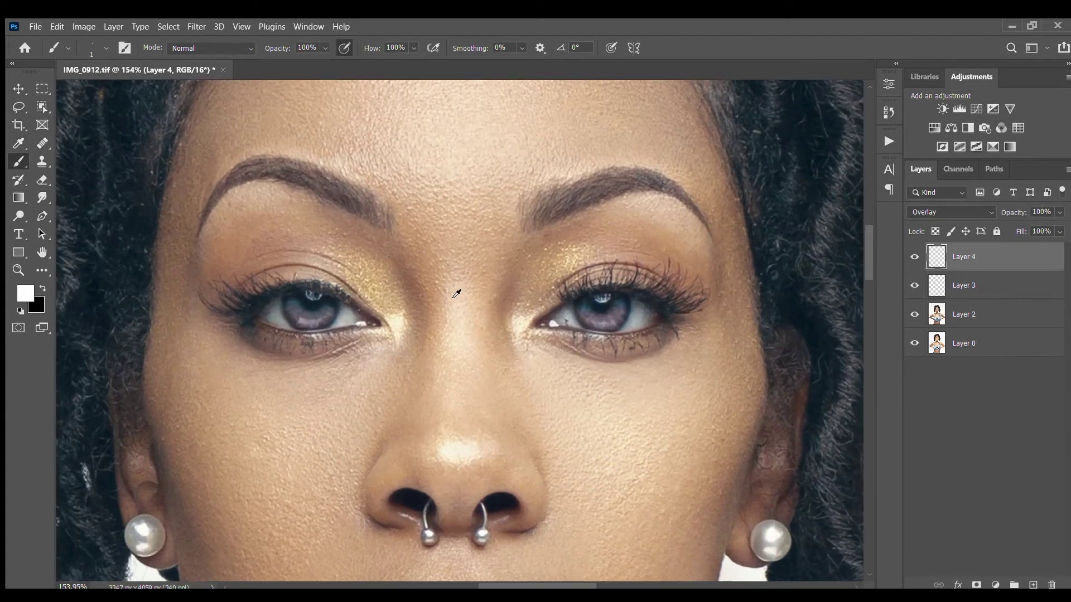
click(914, 257)
scroll(754, 332, down, 3)
drag(754, 332, 595, 312)
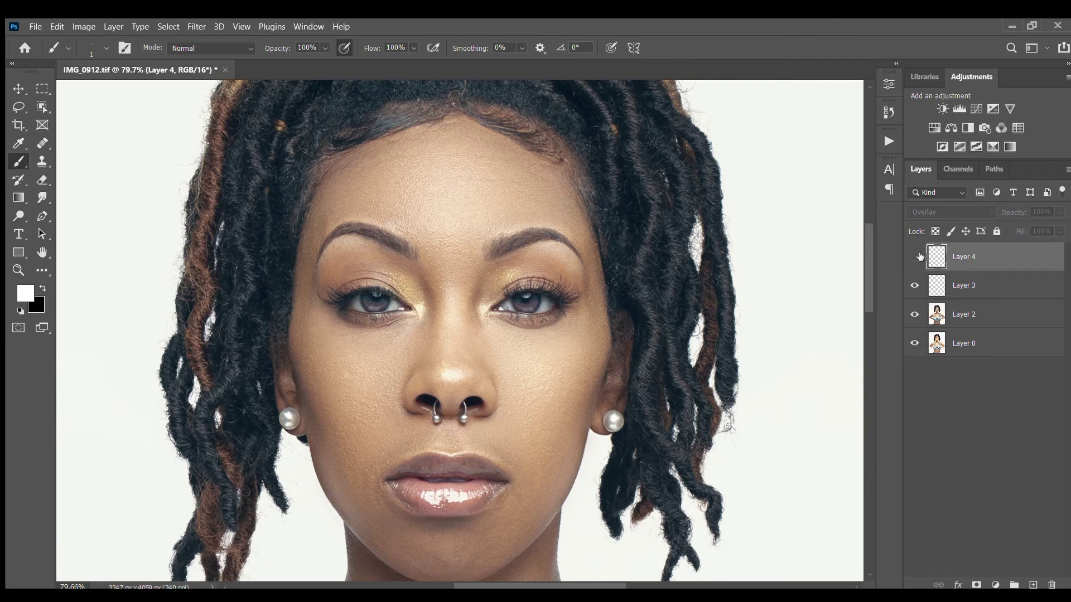
click(915, 257)
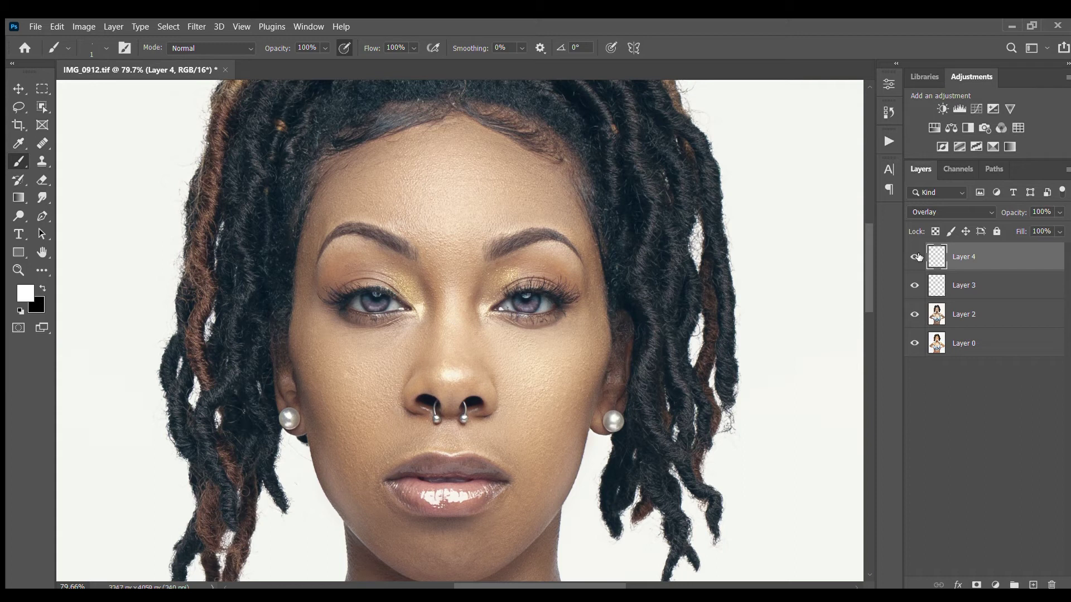
scroll(512, 297, up, 2)
scroll(512, 296, down, 2)
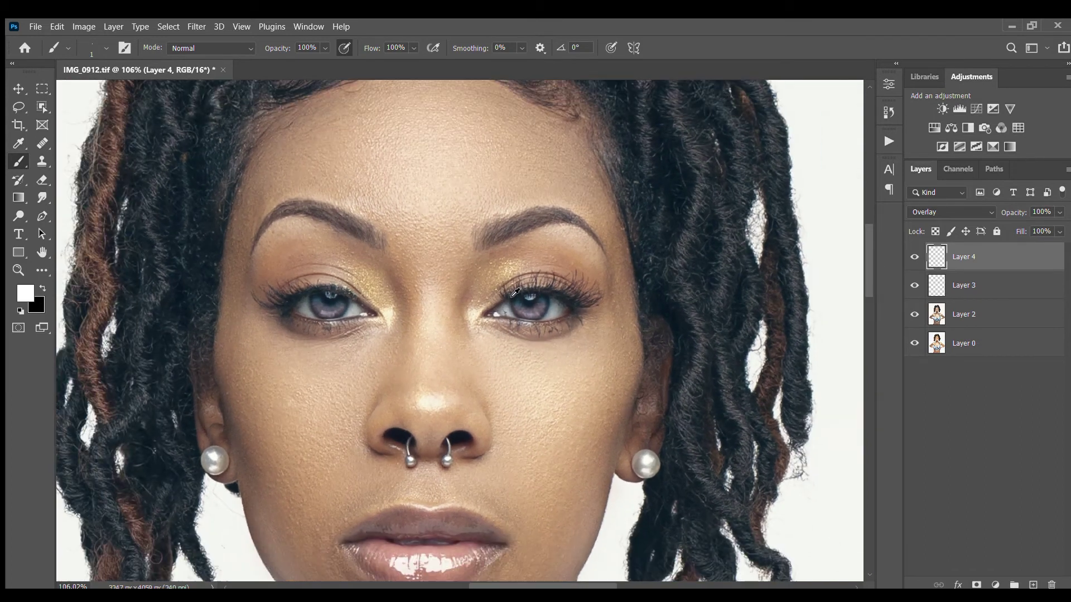
Hide the iris-line layer and make the iris-brightening layer beneath it the active layer
click(914, 257)
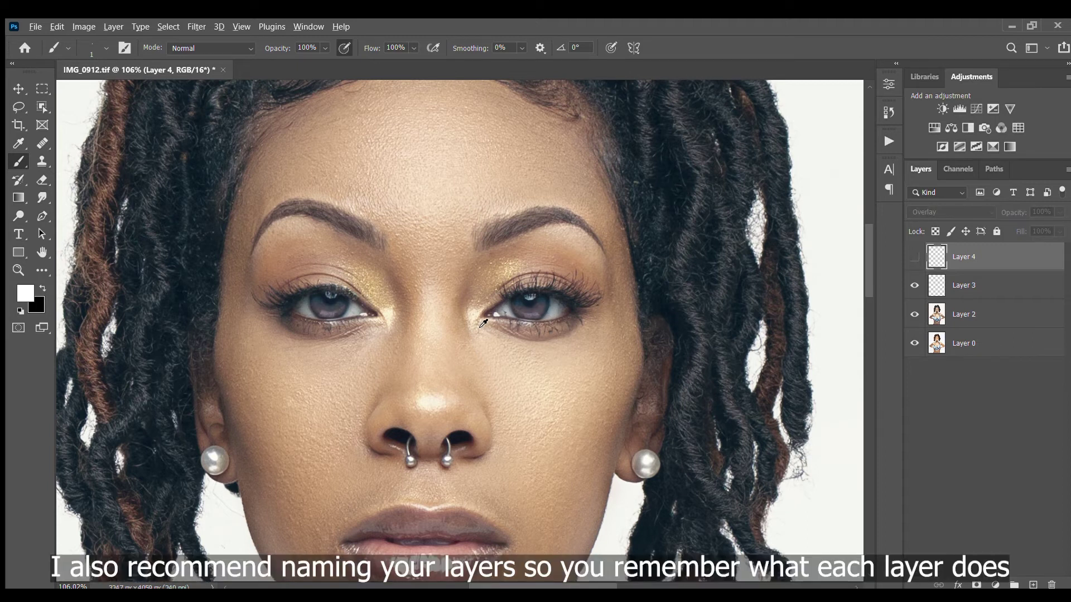
scroll(483, 323, up, 3)
click(941, 281)
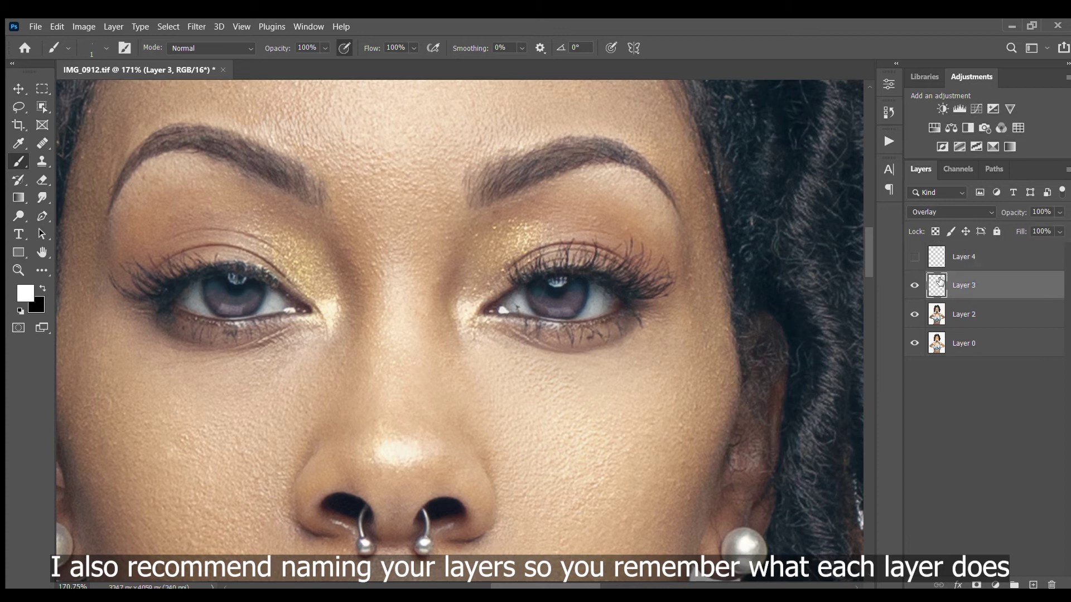
scroll(494, 294, up, 2)
drag(496, 295, 554, 294)
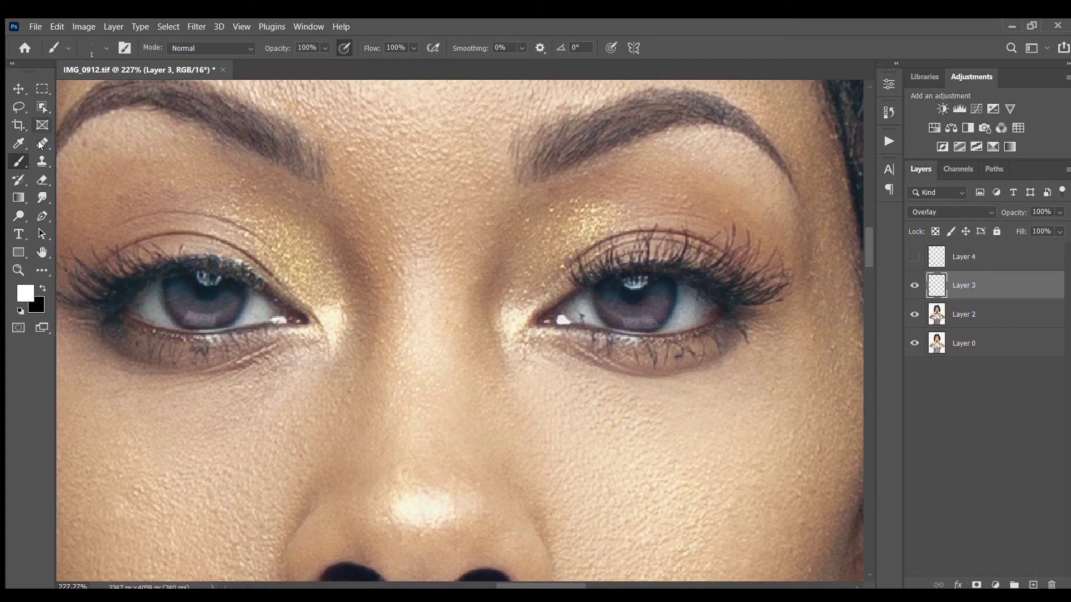
Erase the hard outer edges of the iris brightening on the image's left eye with a soft 35 px Eraser
click(43, 179)
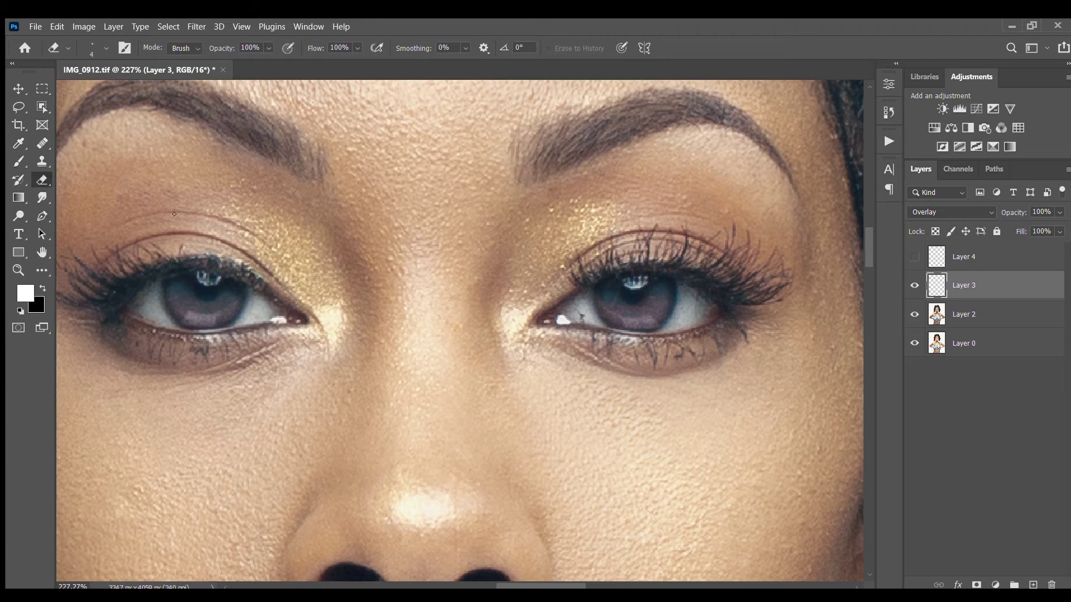
drag(239, 227, 252, 228)
mouse_move(255, 305)
mouse_down()
mouse_move(262, 275)
mouse_move(296, 289)
mouse_move(273, 340)
mouse_move(271, 326)
mouse_up()
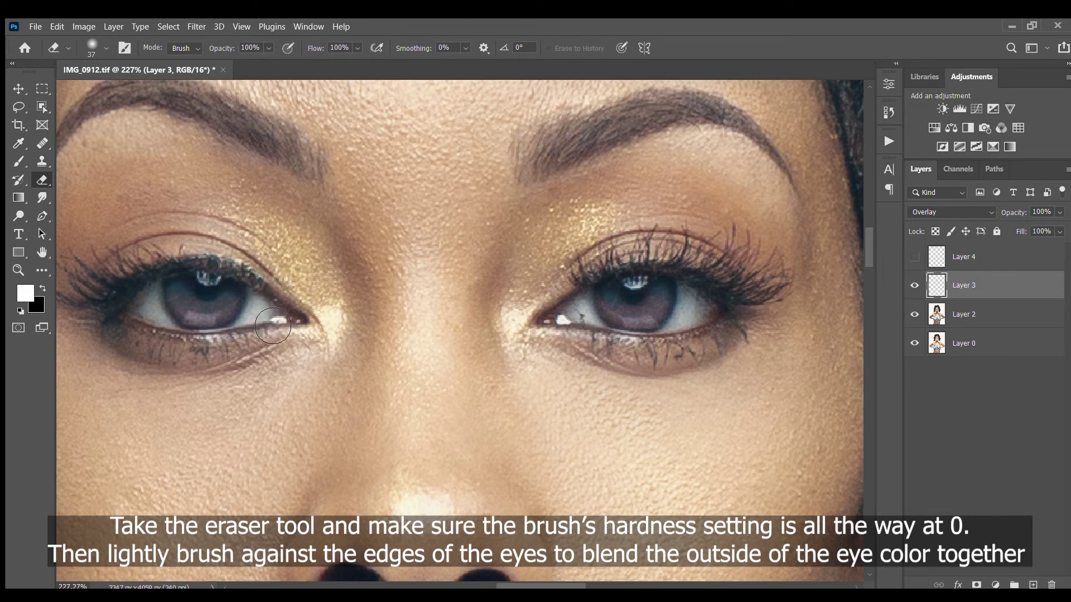
scroll(229, 310, up, 5)
key(bracketleft)
key(bracketleft)
key(bracketleft)
key(bracketleft)
key(bracketleft)
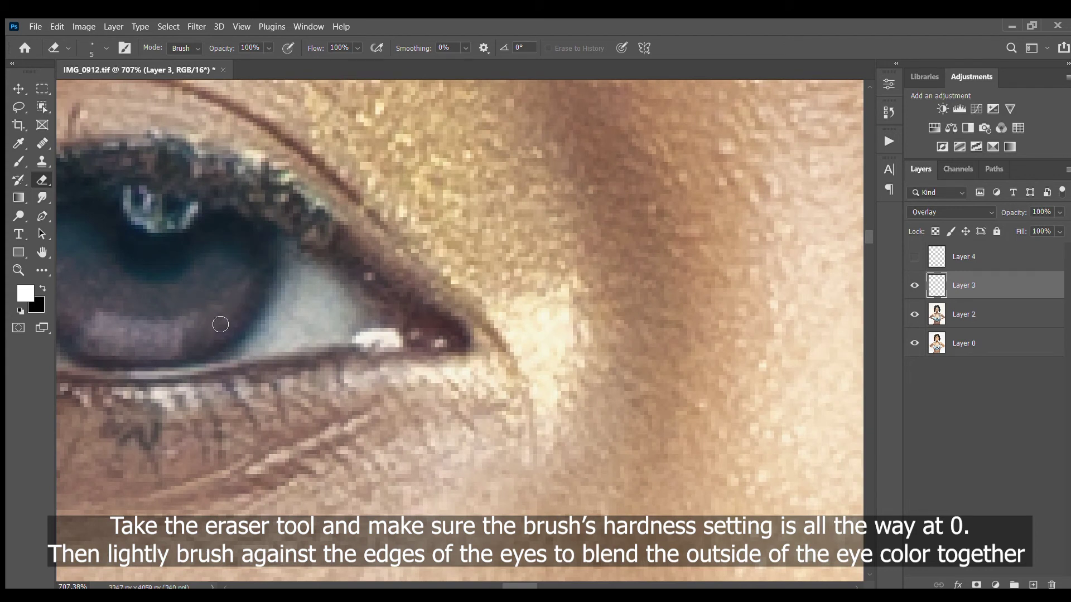
drag(221, 323, 322, 285)
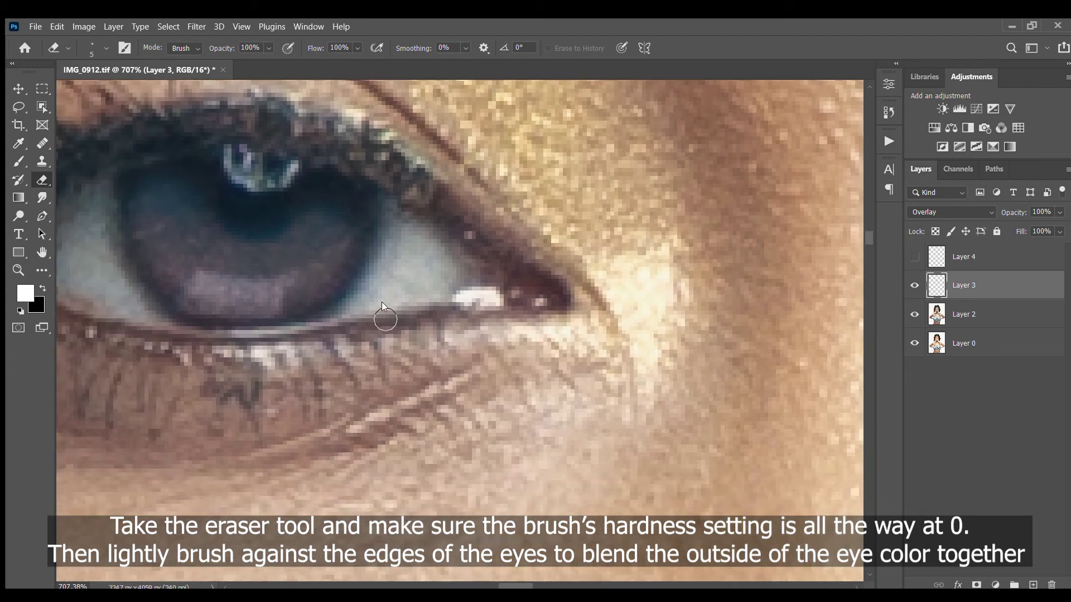
key(bracketright)
key(bracketright)
key(bracketright)
key(bracketright)
key(bracketright)
key(bracketright)
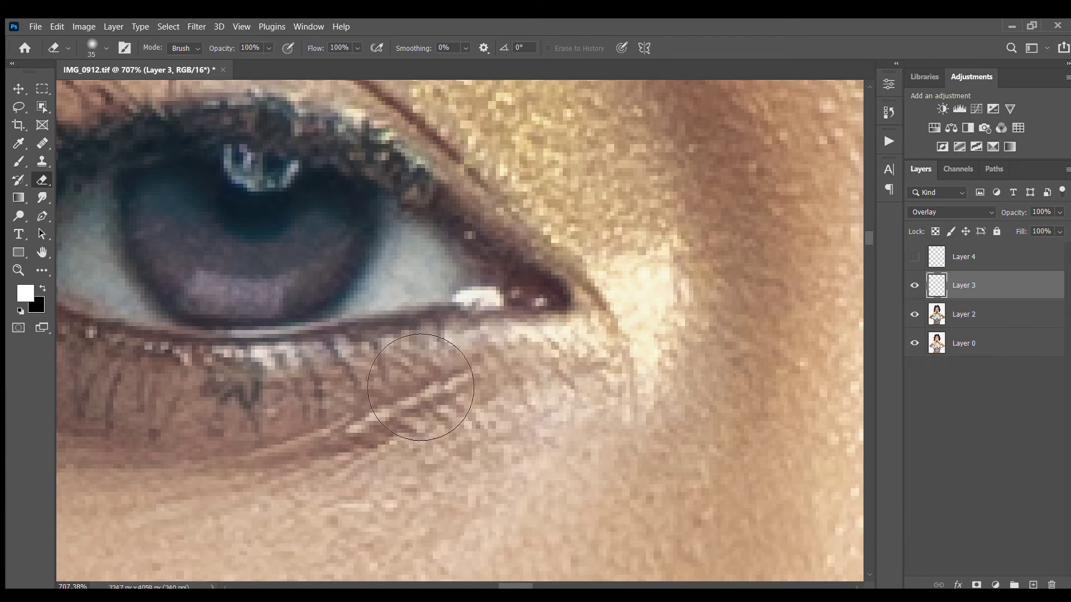
drag(198, 359, 269, 415)
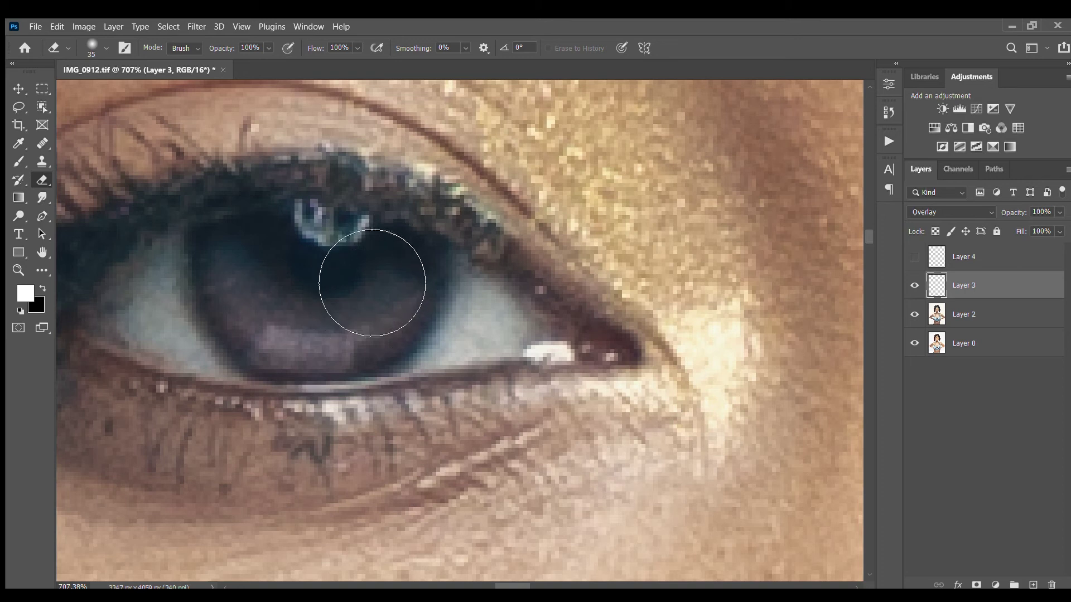
Blend the iris brightening edges on the image's right eye and clear paint from the pupil, using a soft 25 px Eraser
mouse_move(515, 211)
mouse_down()
mouse_move(442, 220)
mouse_move(331, 361)
mouse_move(224, 361)
mouse_up()
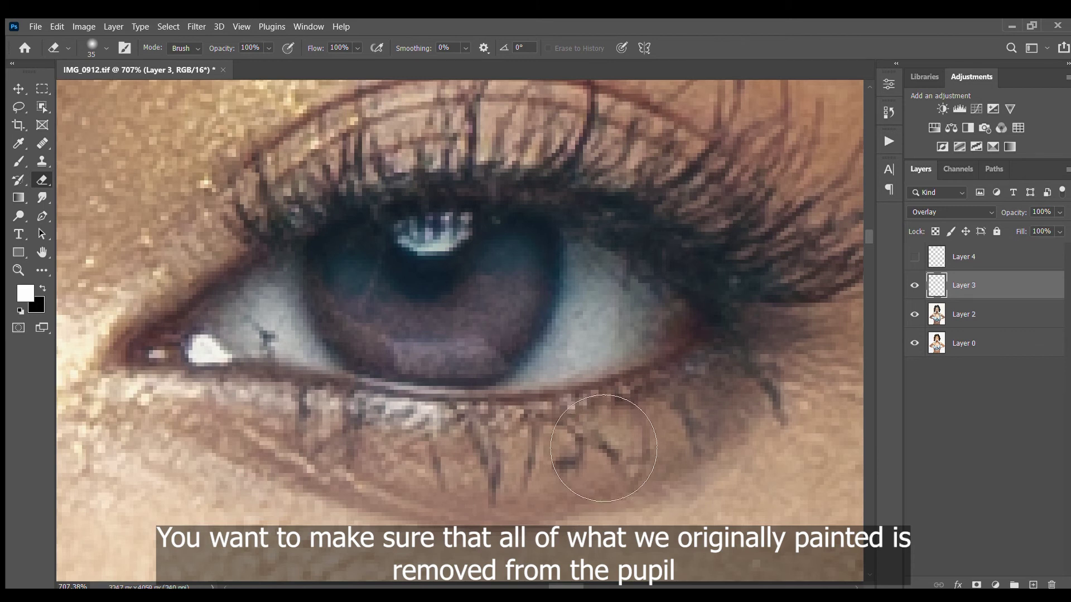
key(bracketleft)
scroll(429, 290, down, 2)
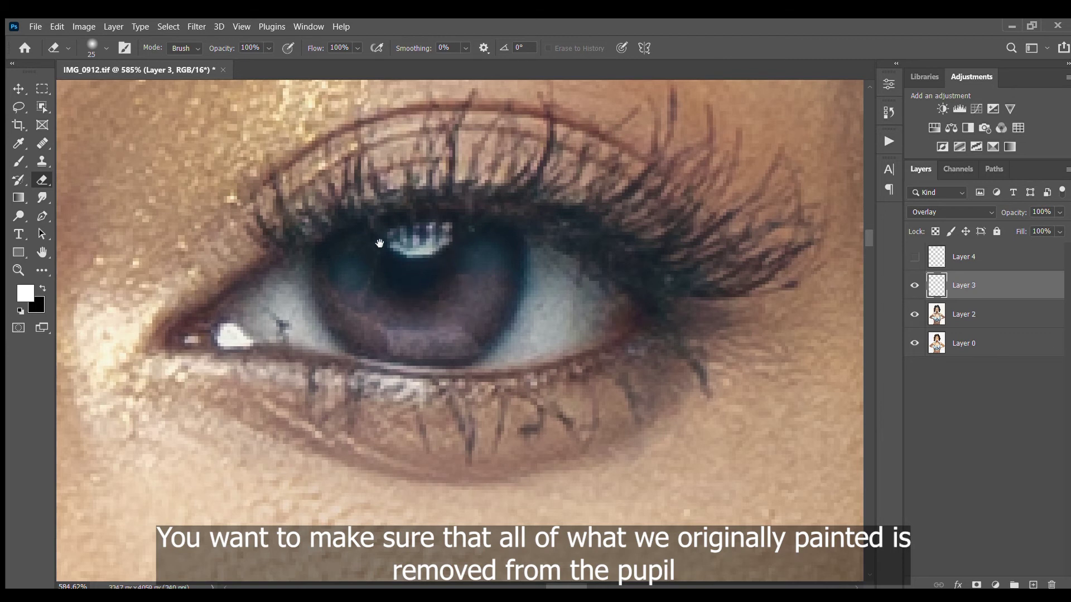
scroll(428, 296, left, 10)
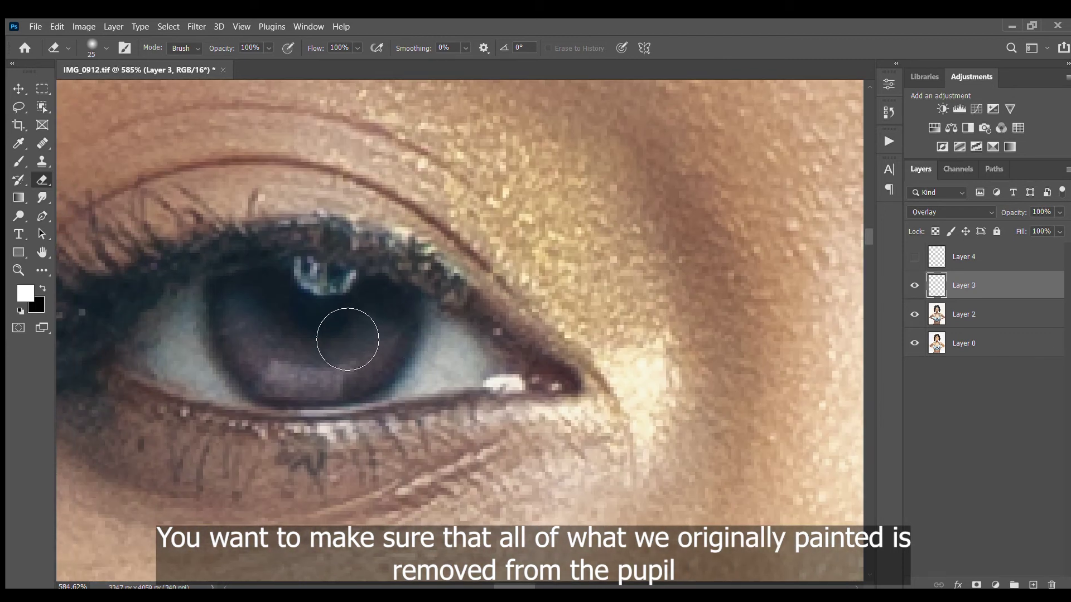
Check the blended irises on both eyes and make the iris-line layer above visible again
scroll(389, 290, down, 3)
scroll(389, 290, down, 3)
scroll(561, 262, up, 3)
scroll(529, 292, up, 2)
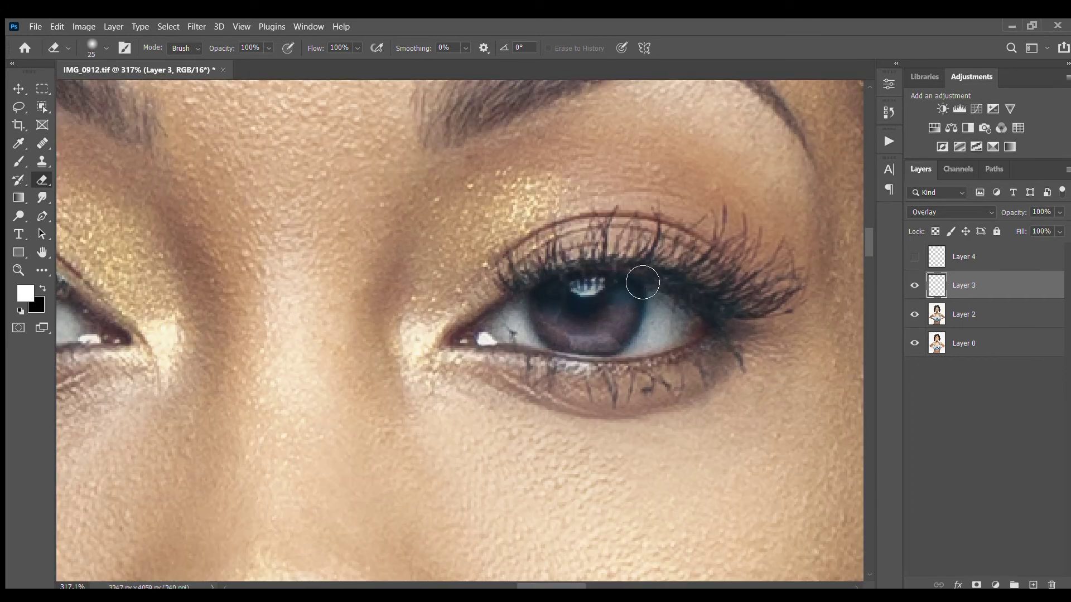
scroll(479, 237, down, 3)
scroll(347, 239, down, 2)
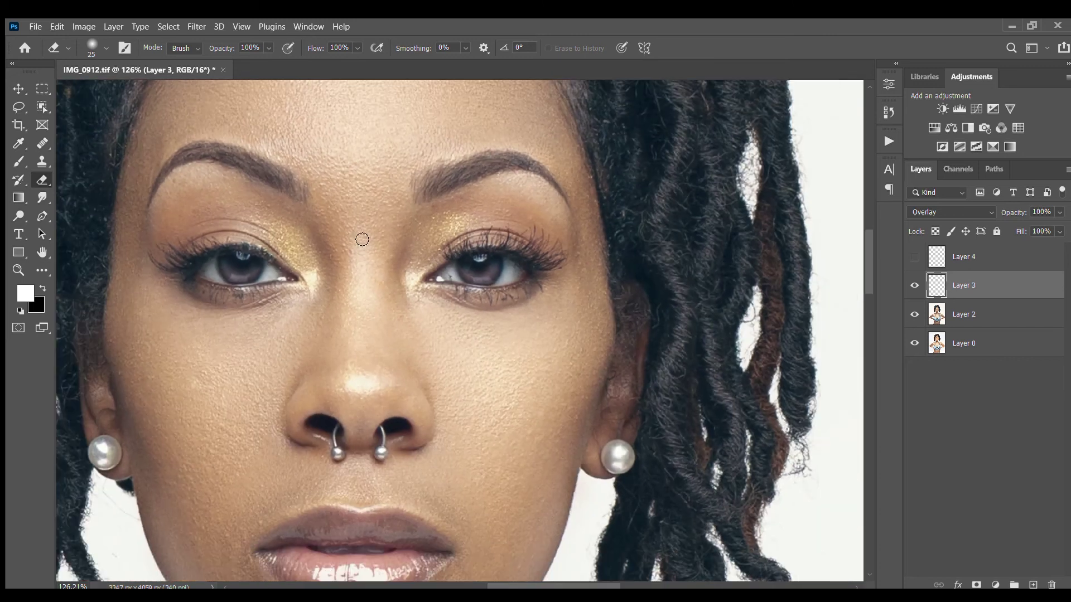
scroll(286, 274, up, 4)
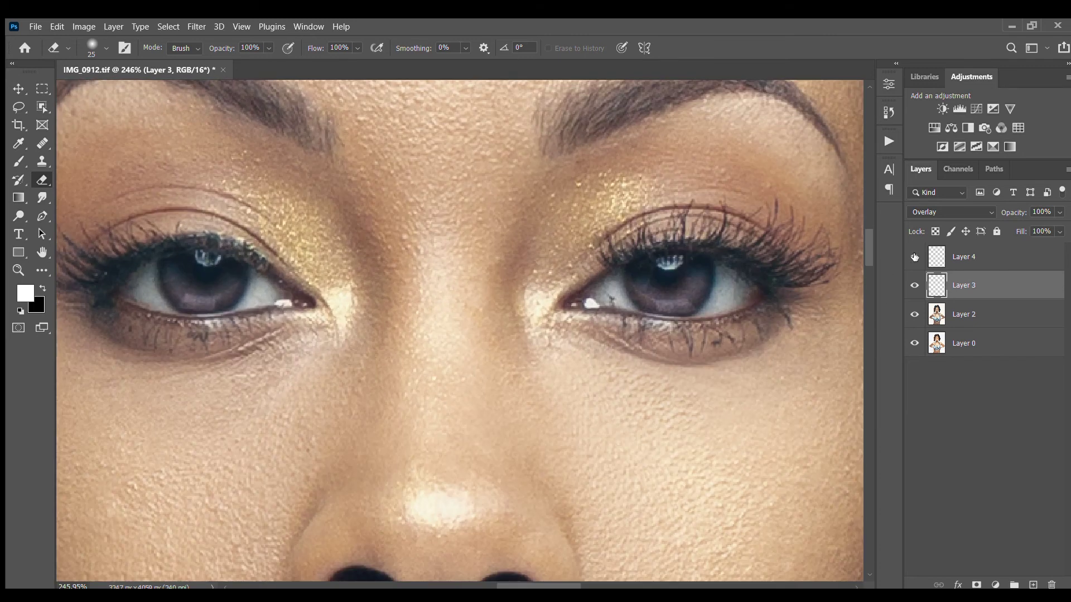
click(914, 256)
scroll(720, 285, down, 3)
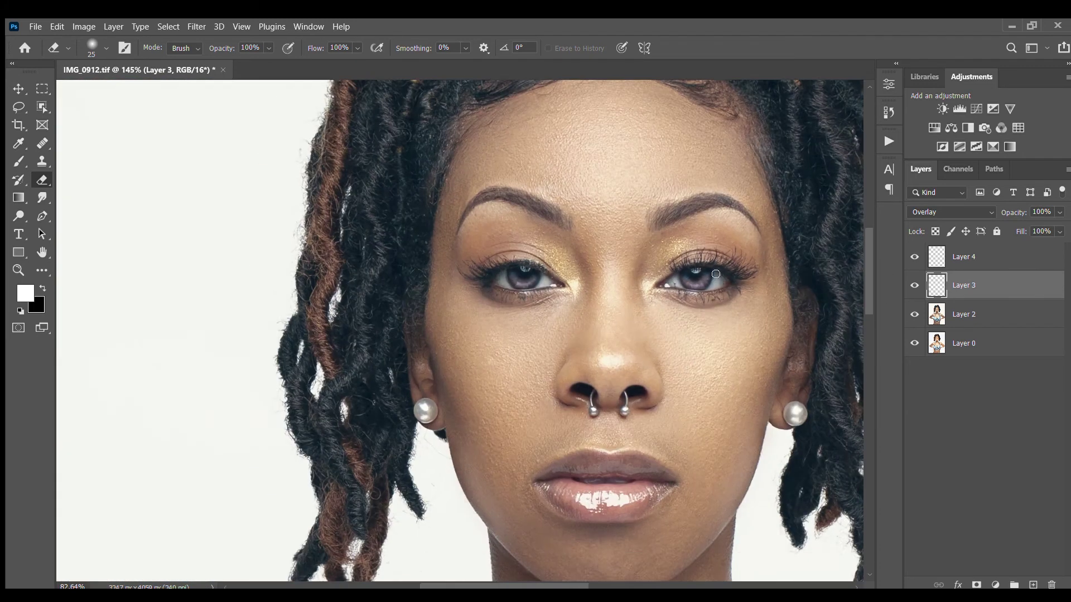
drag(736, 278, 544, 255)
scroll(384, 251, up, 4)
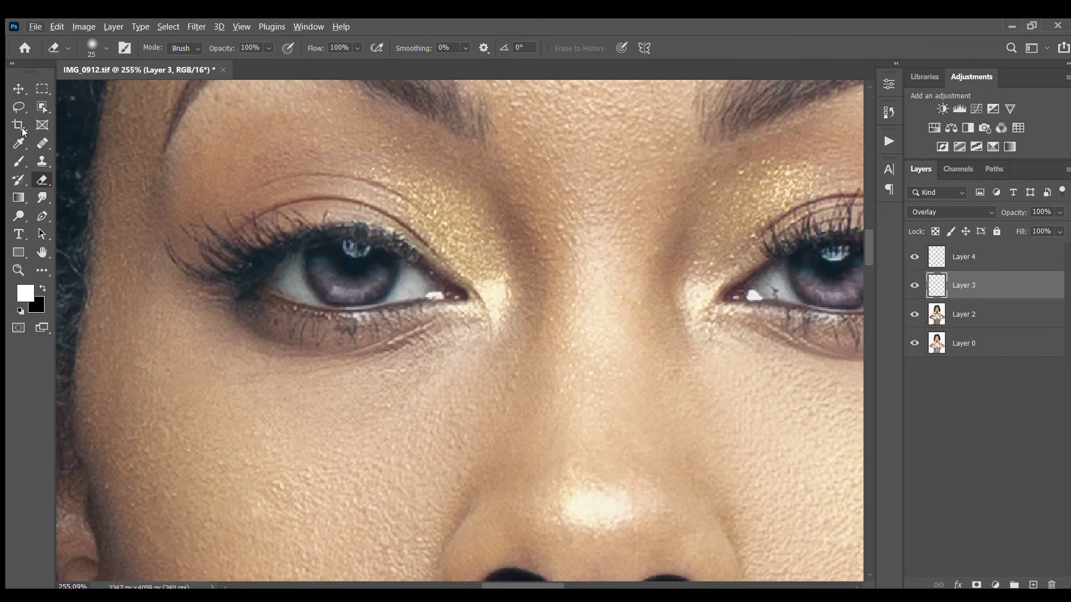
Ready a white 15 px Brush over the image's left iris on the iris-brightening layer
click(19, 162)
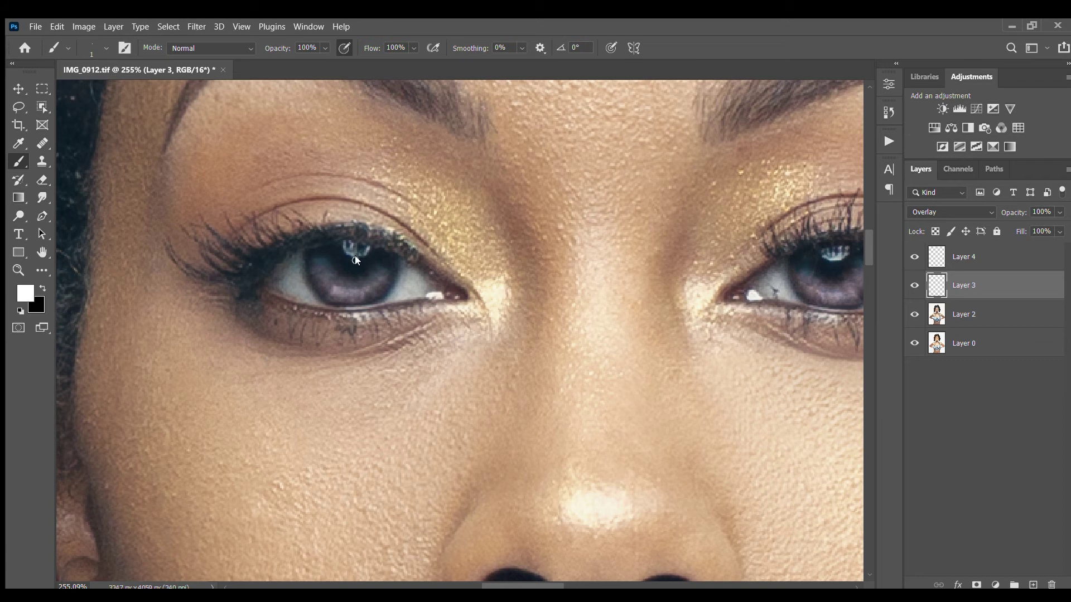
scroll(368, 266, up, 2)
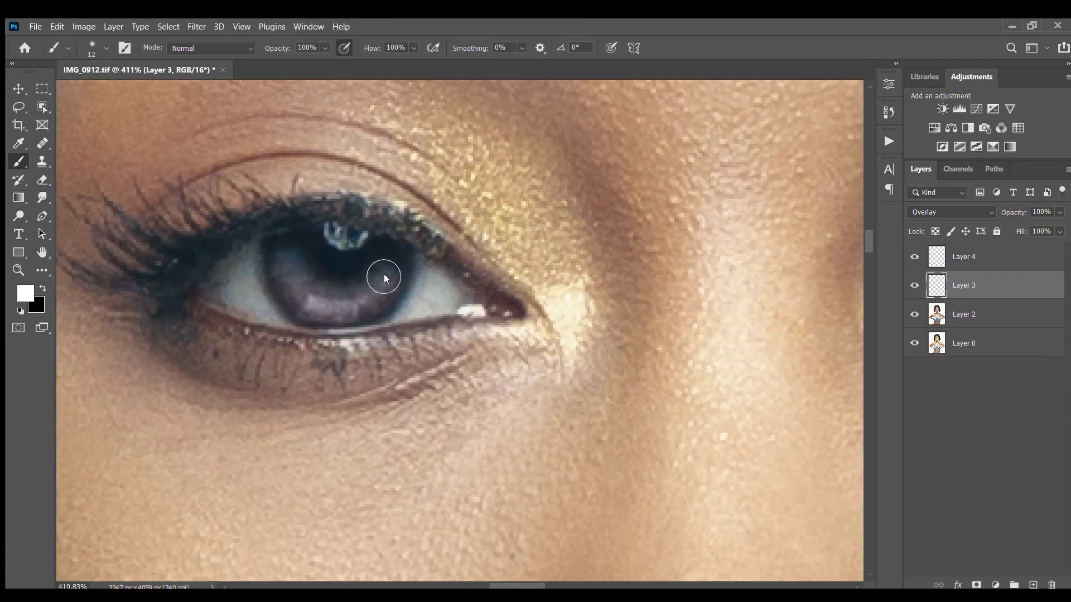
key(bracketright)
scroll(393, 277, up, 1)
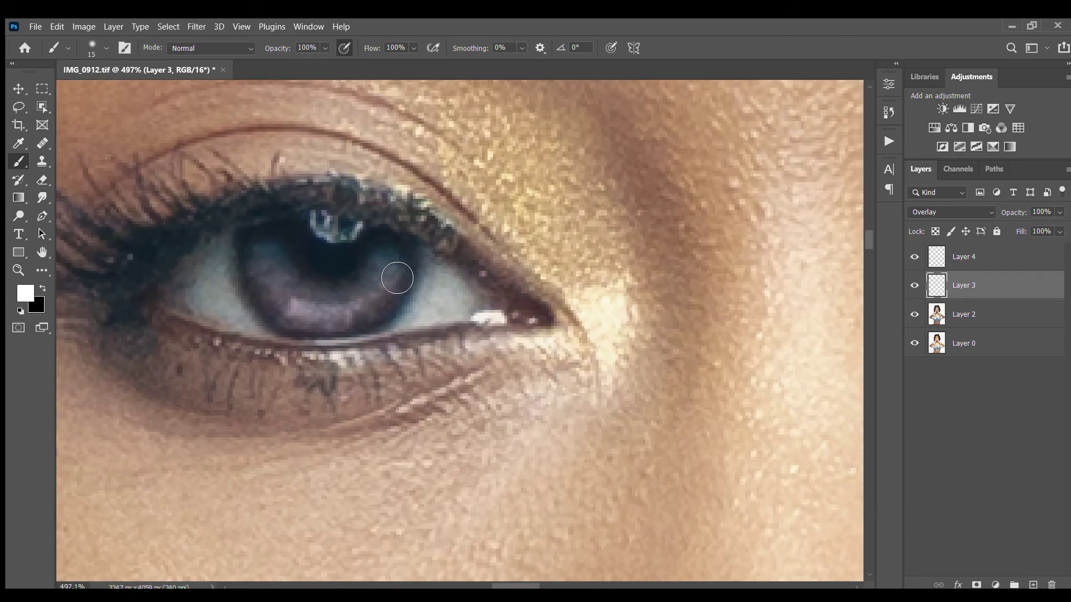
Inspect the combined brightening and line detail in both irises, up close and from a distance
scroll(397, 278, down, 6)
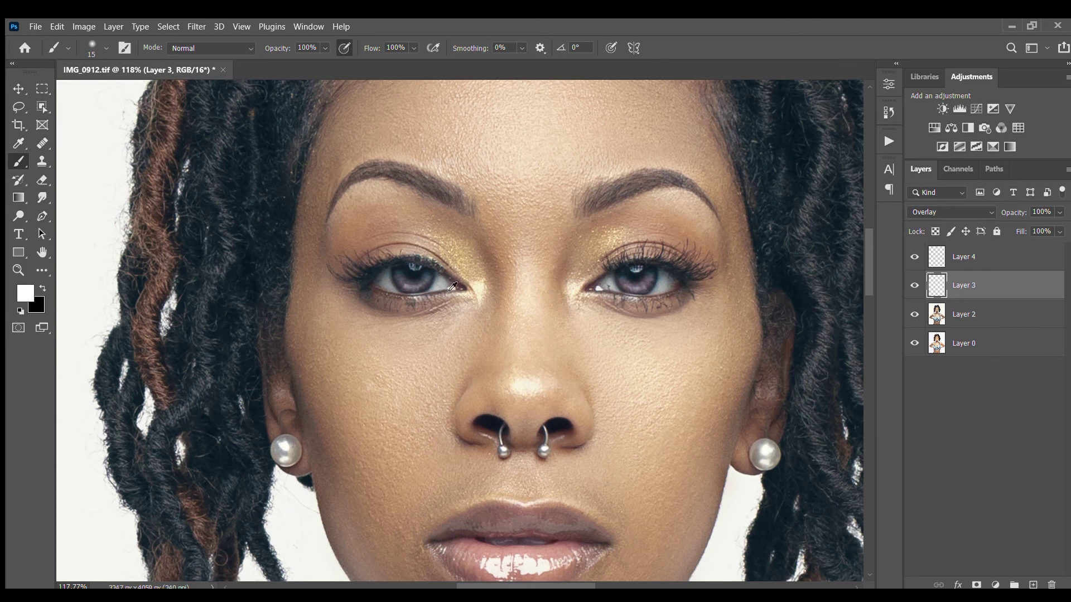
scroll(413, 273, up, 3)
scroll(411, 329, down, 3)
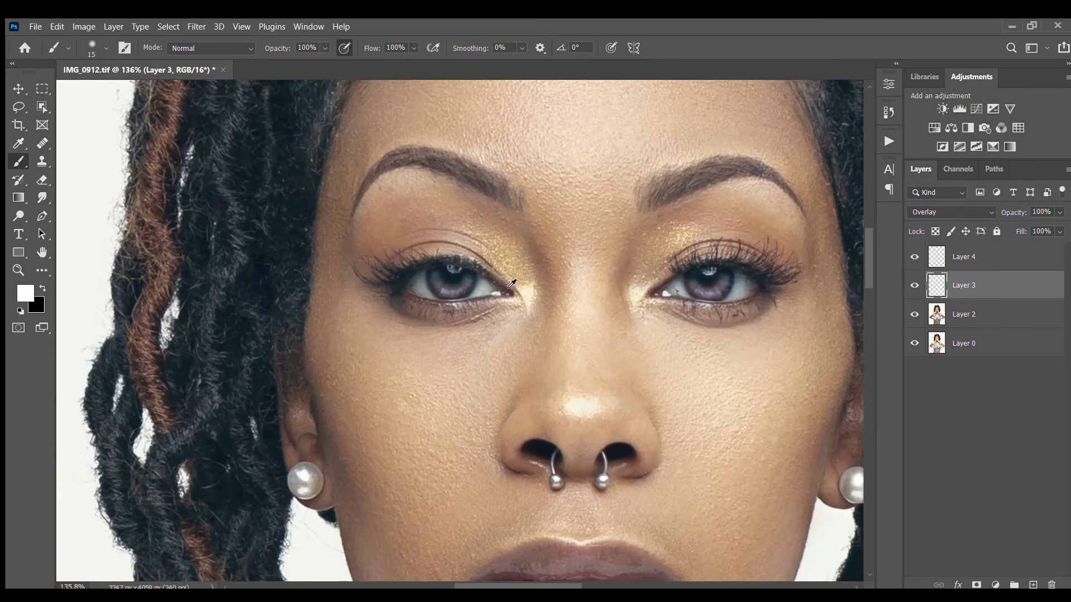
scroll(579, 297, up, 1)
scroll(647, 248, down, 2)
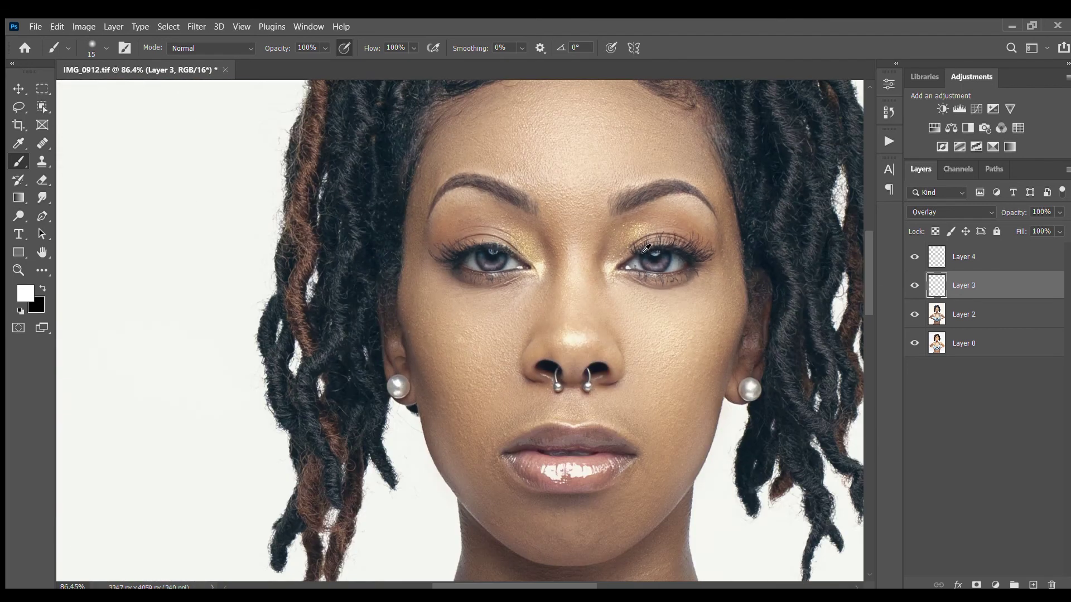
scroll(698, 254, up, 4)
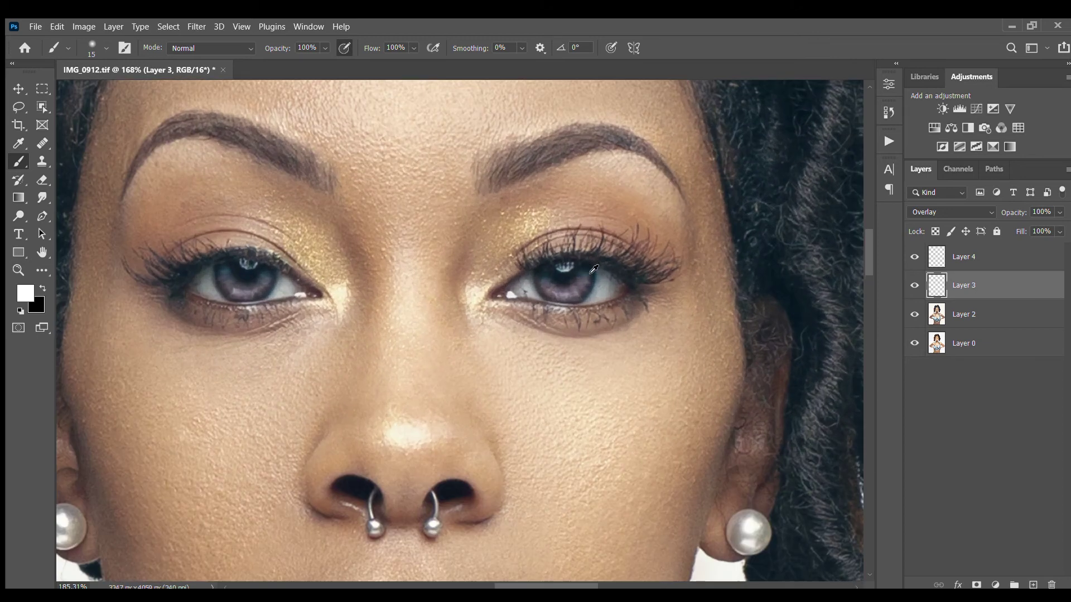
scroll(592, 271, up, 2)
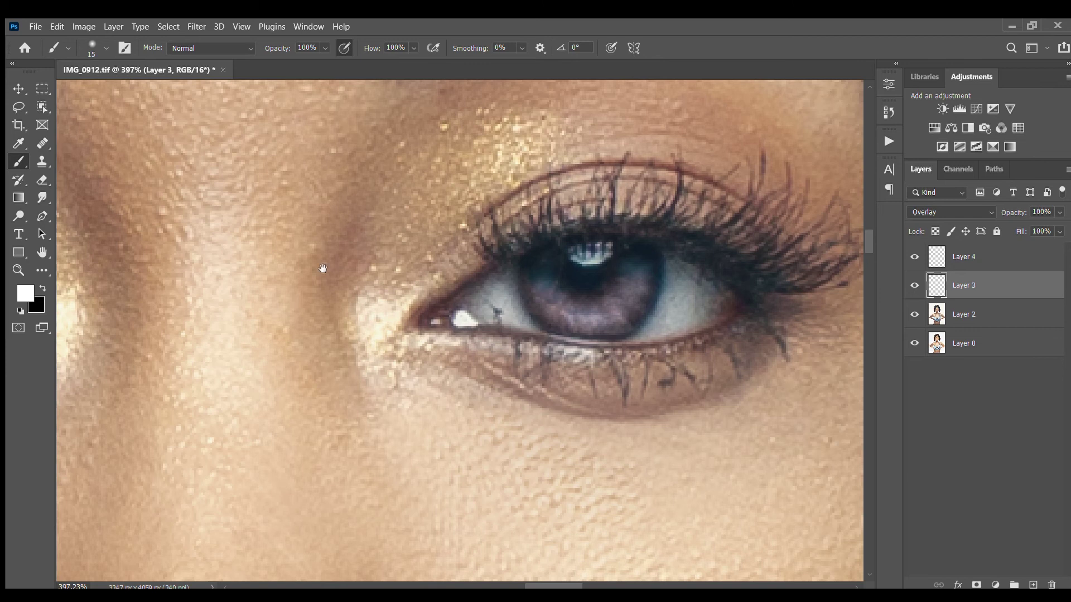
drag(321, 269, 649, 290)
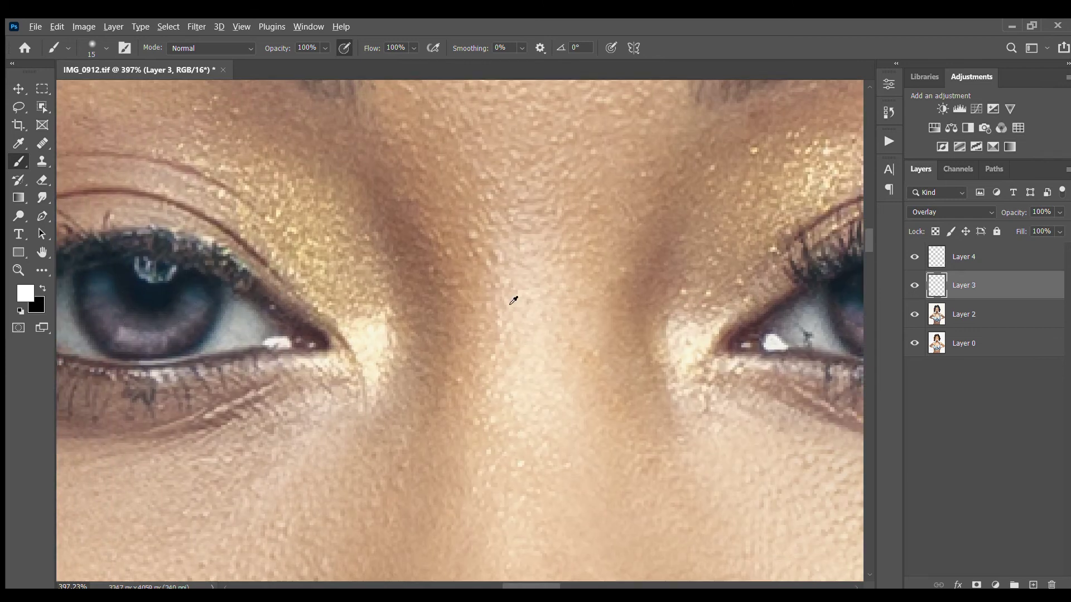
scroll(513, 299, down, 2)
scroll(521, 291, down, 1)
scroll(527, 287, right, 2)
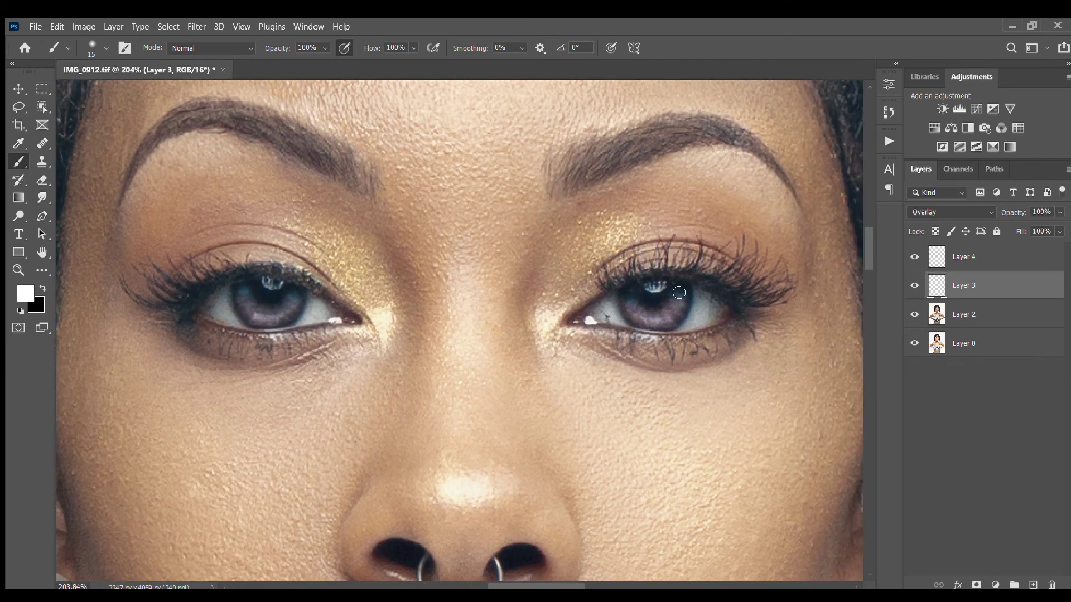
Compare the portrait before and after the eye enhancement by repeatedly isolating Layer 2 and restoring all layers
alt+click(913, 315)
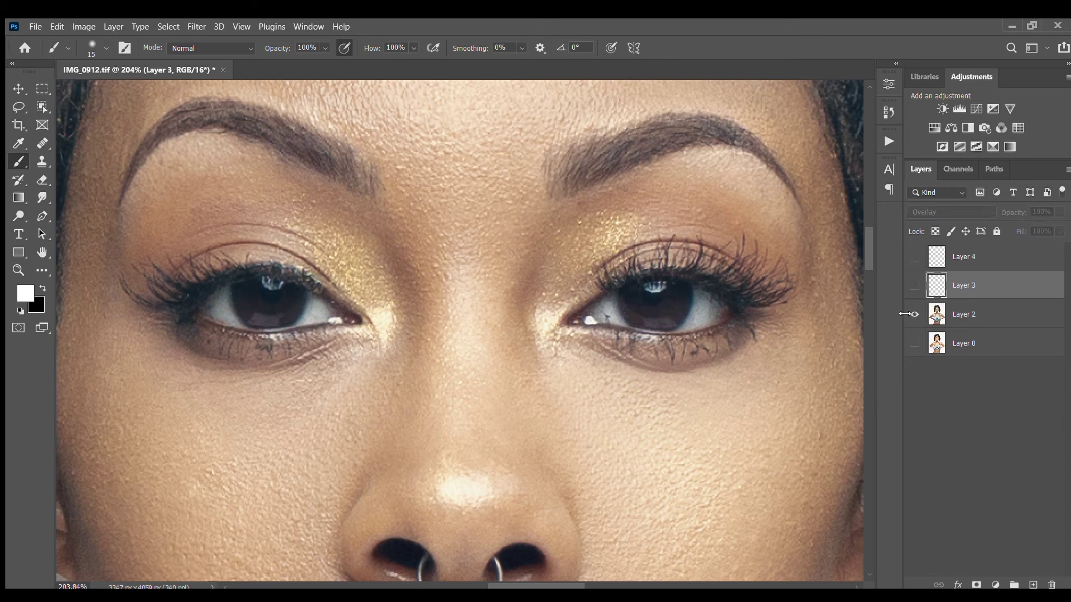
alt+click(915, 316)
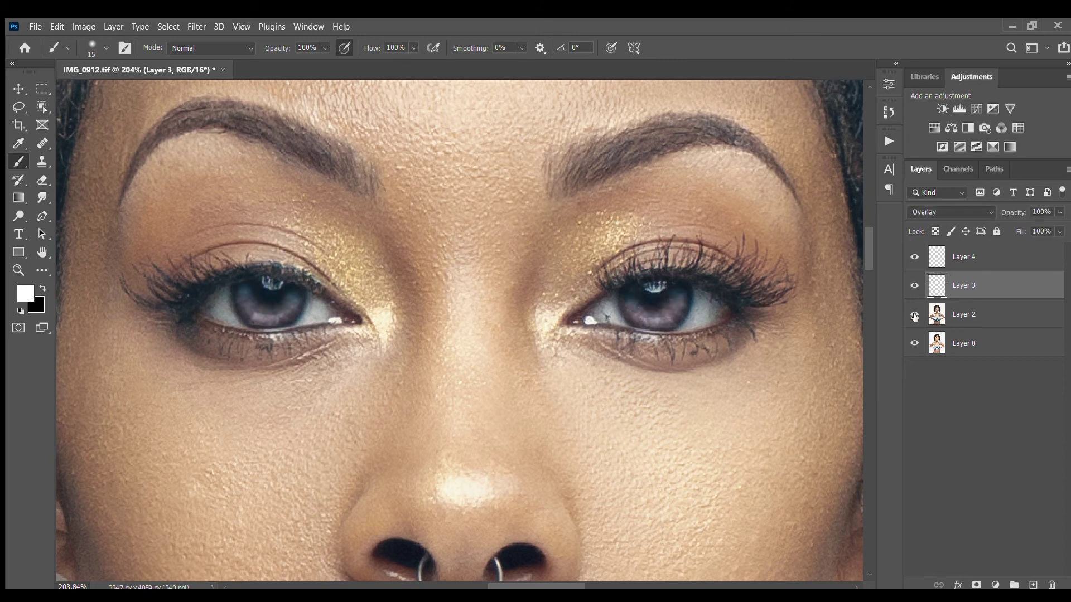
alt+click(914, 317)
alt+click(914, 317)
scroll(708, 279, down, 8)
drag(708, 280, 483, 299)
alt+click(915, 316)
alt+click(914, 316)
alt+click(914, 317)
alt+click(915, 316)
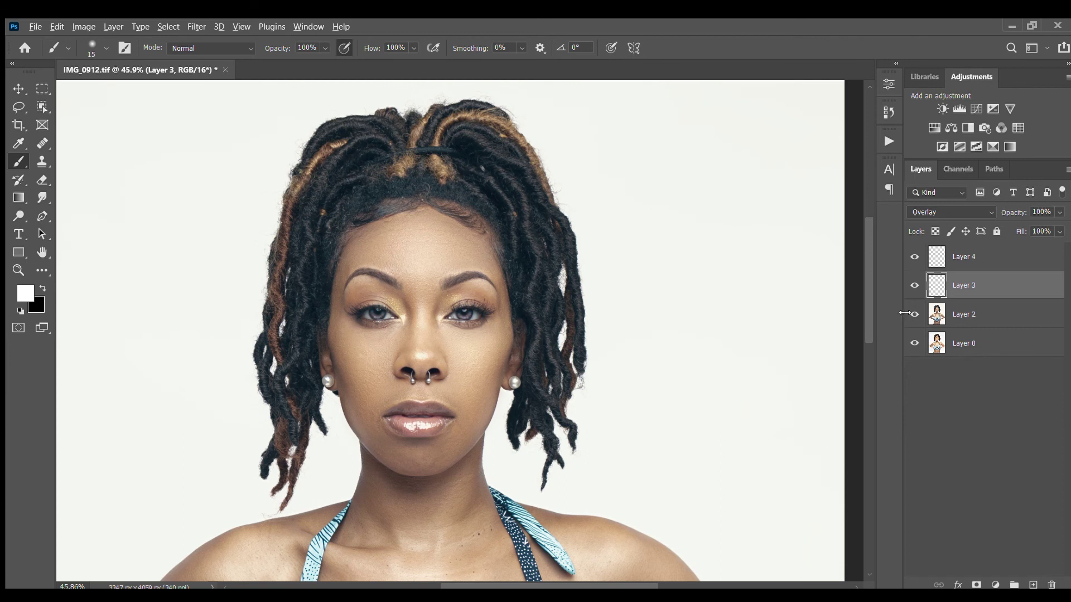
Review the enhanced eyes within the whole face and compare them with and without the iris-brightening layer
scroll(657, 306, up, 3)
drag(358, 288, 440, 288)
scroll(449, 287, up, 2)
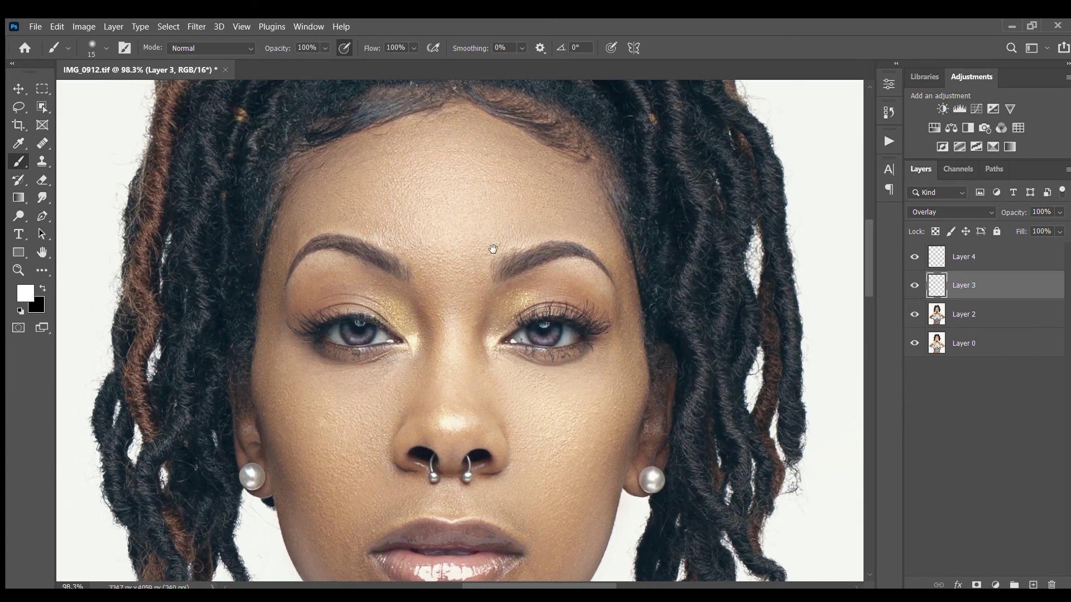
drag(493, 248, 455, 225)
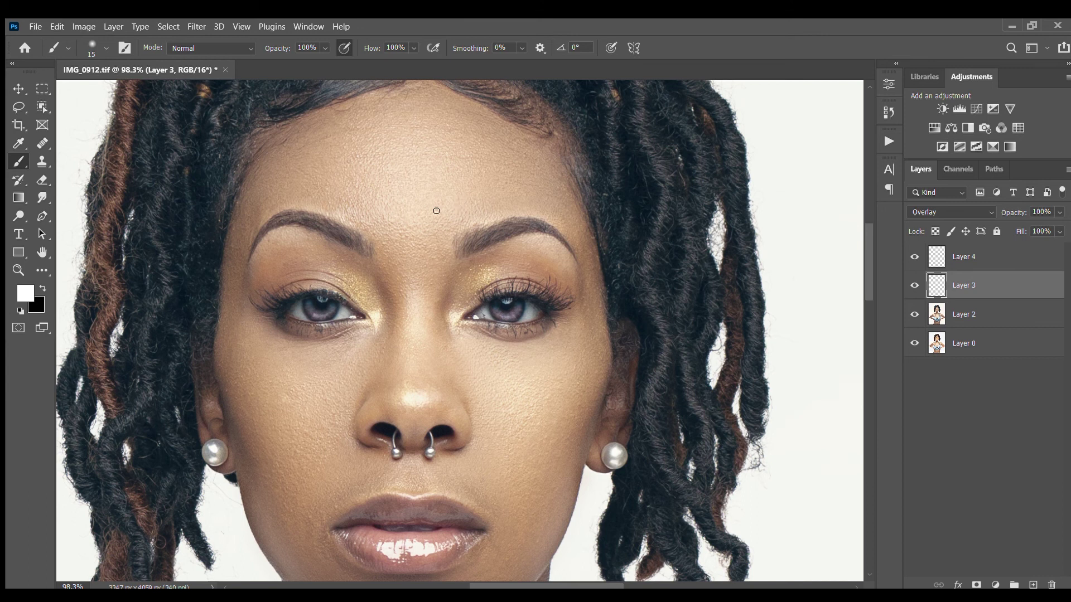
scroll(315, 355, down, 1)
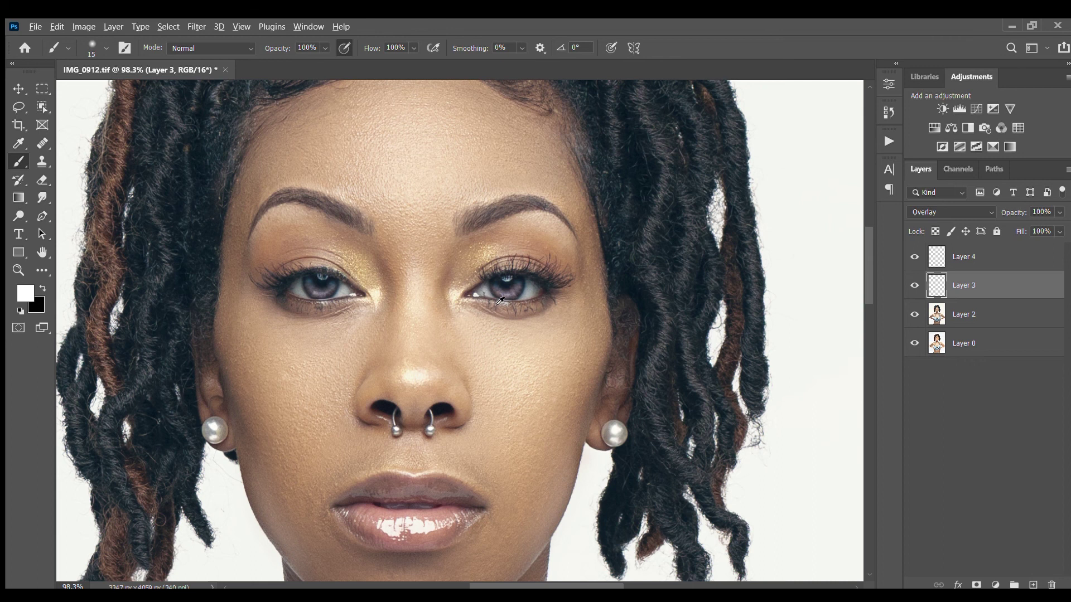
scroll(496, 302, up, 1)
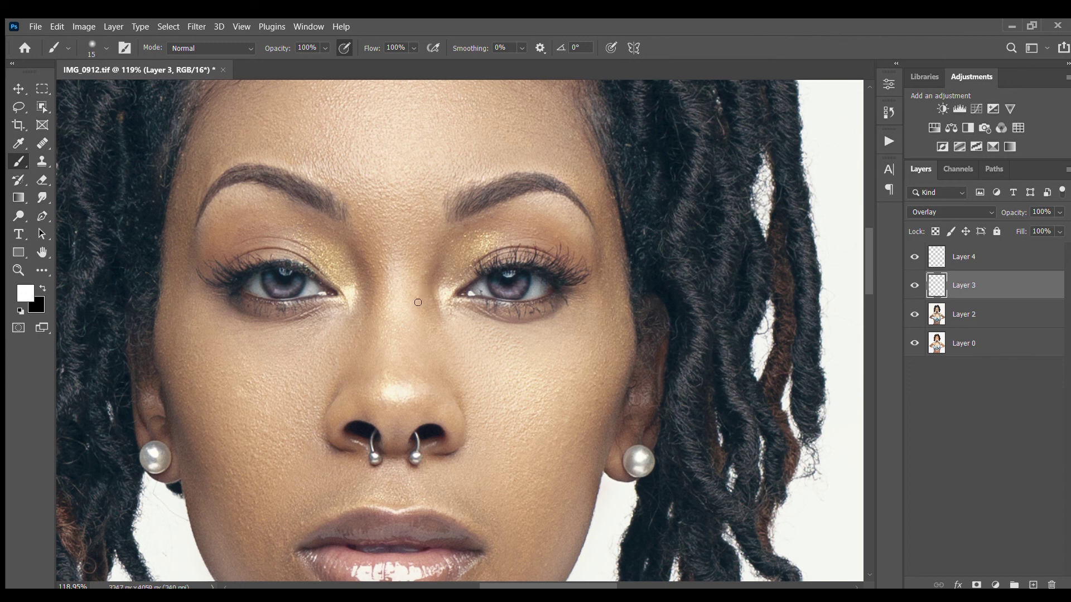
scroll(419, 303, down, 5)
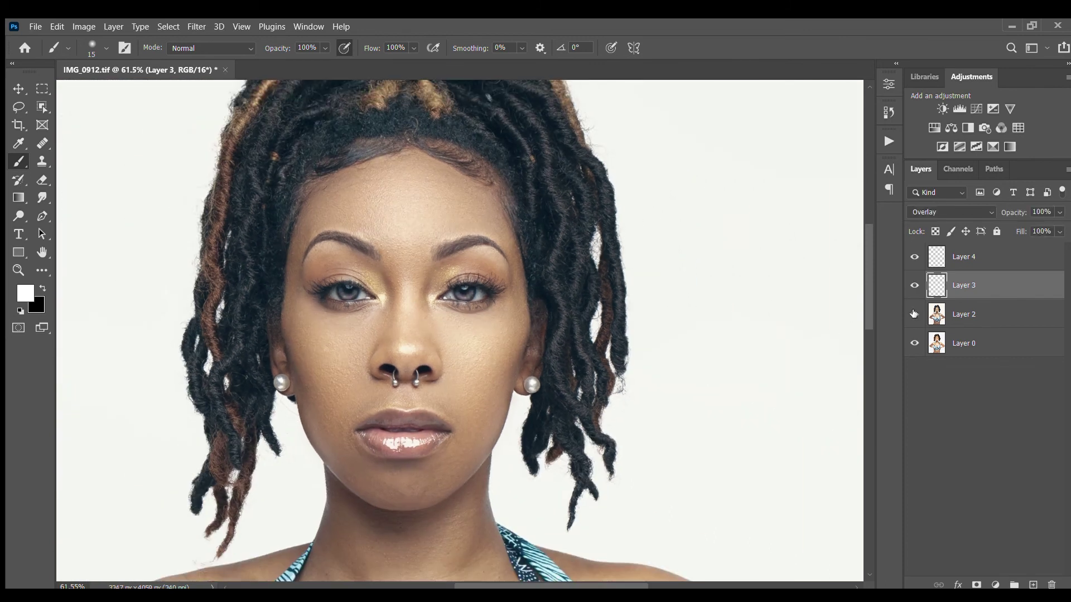
scroll(374, 318, up, 1)
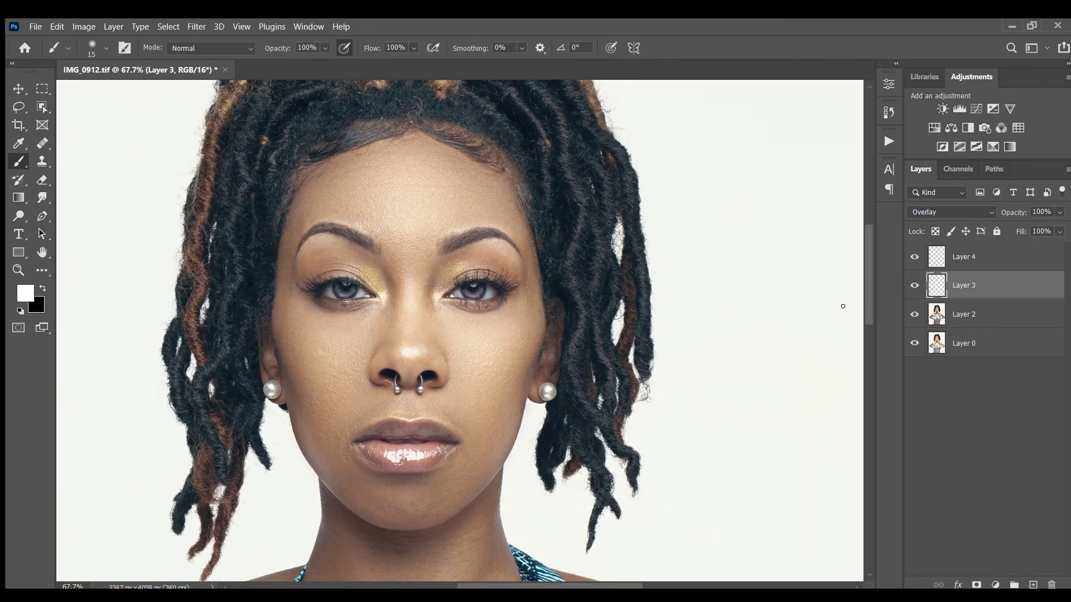
click(915, 286)
click(915, 286)
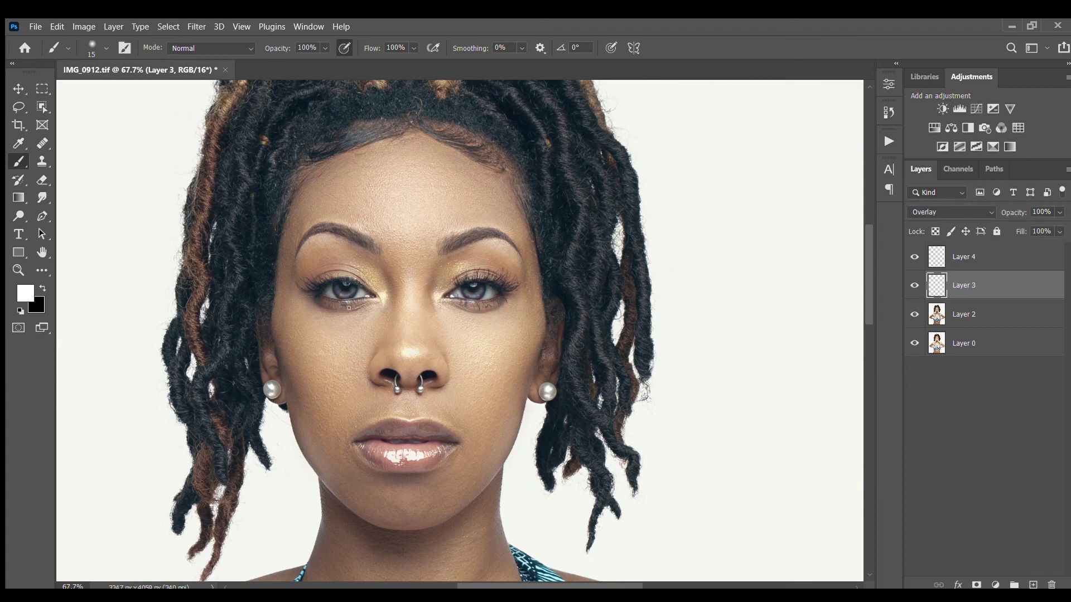